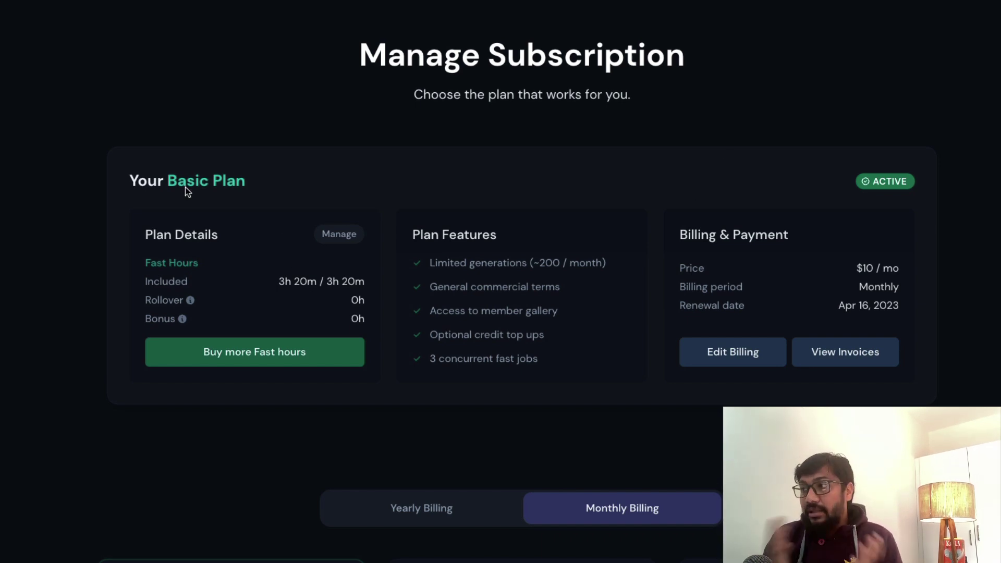
# - Review the current Basic Plan details and compare the monthly Basic, Standard and Pro subscription plans
pyautogui.scroll(-5, 230, 252)
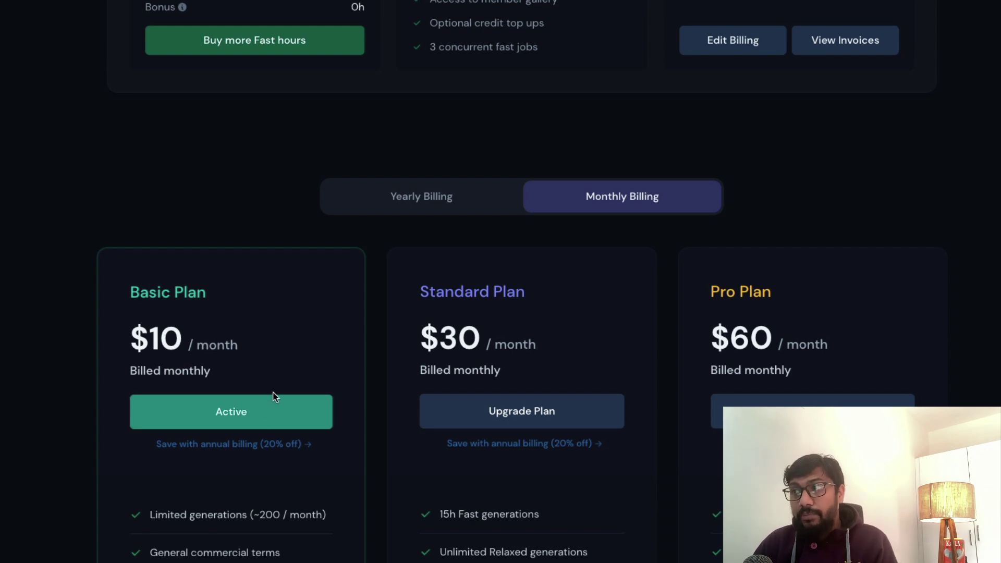
pyautogui.scroll(3, 274, 396)
pyautogui.scroll(-2, 275, 394)
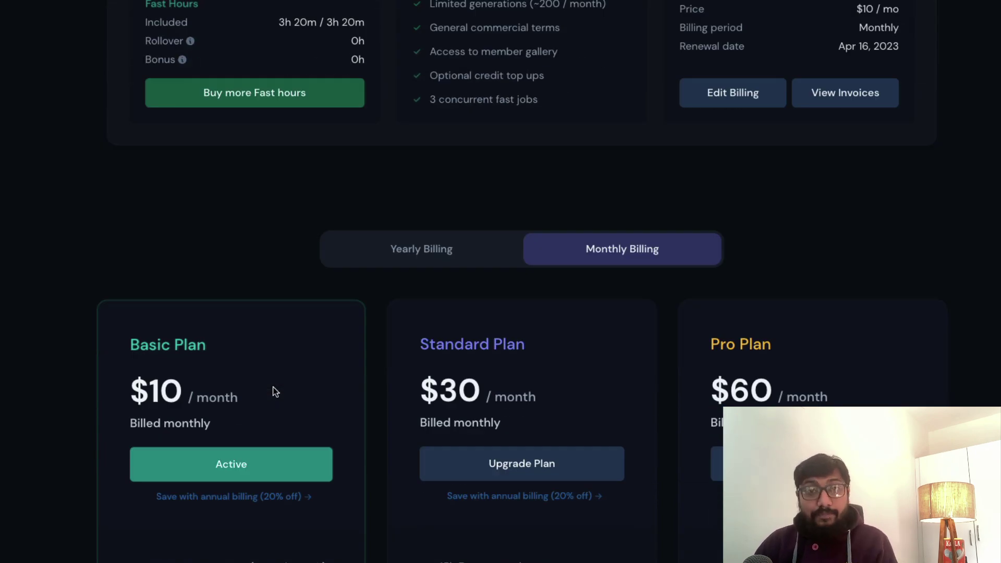
pyautogui.scroll(5, 275, 393)
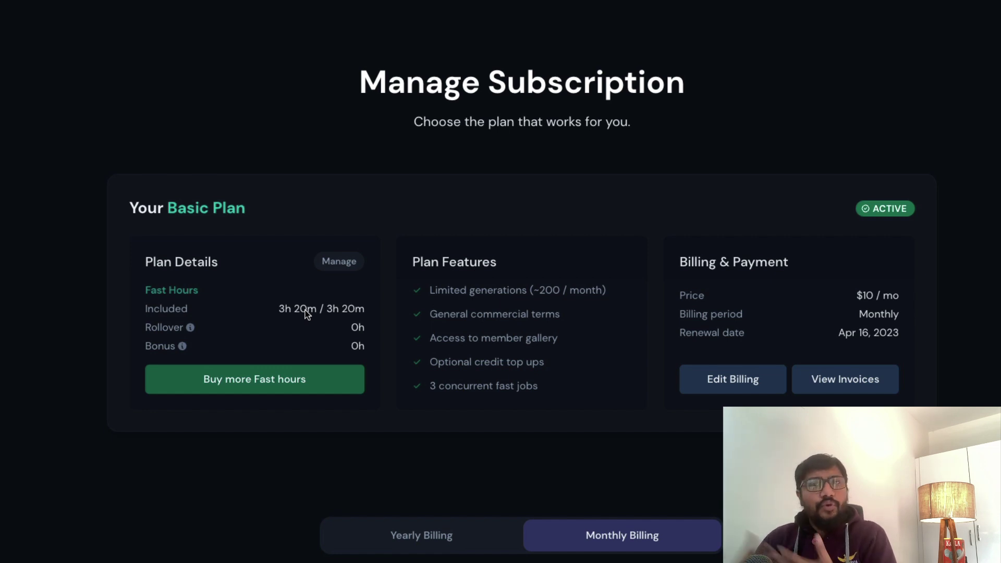
pyautogui.scroll(-2, 307, 312)
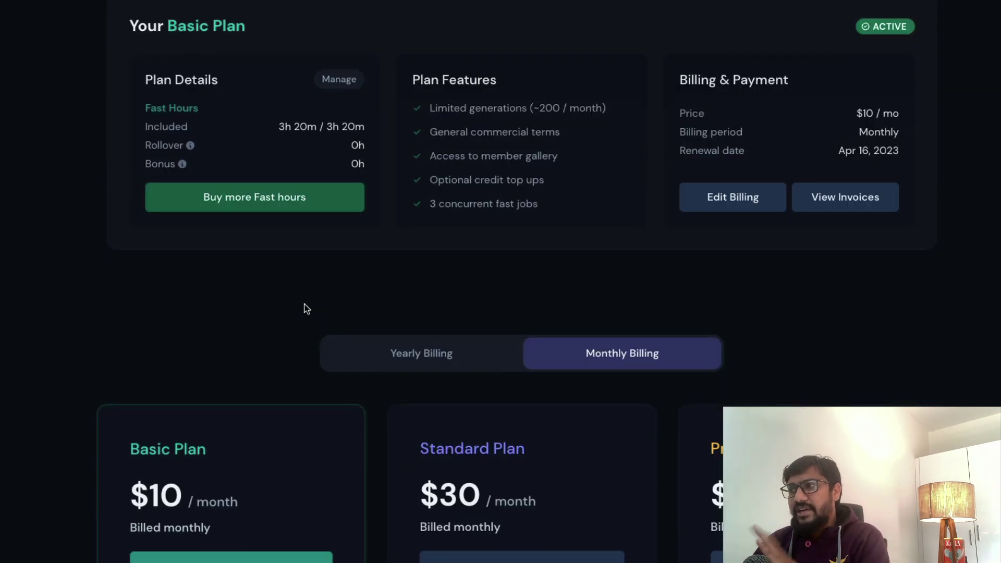
pyautogui.scroll(1, 301, 334)
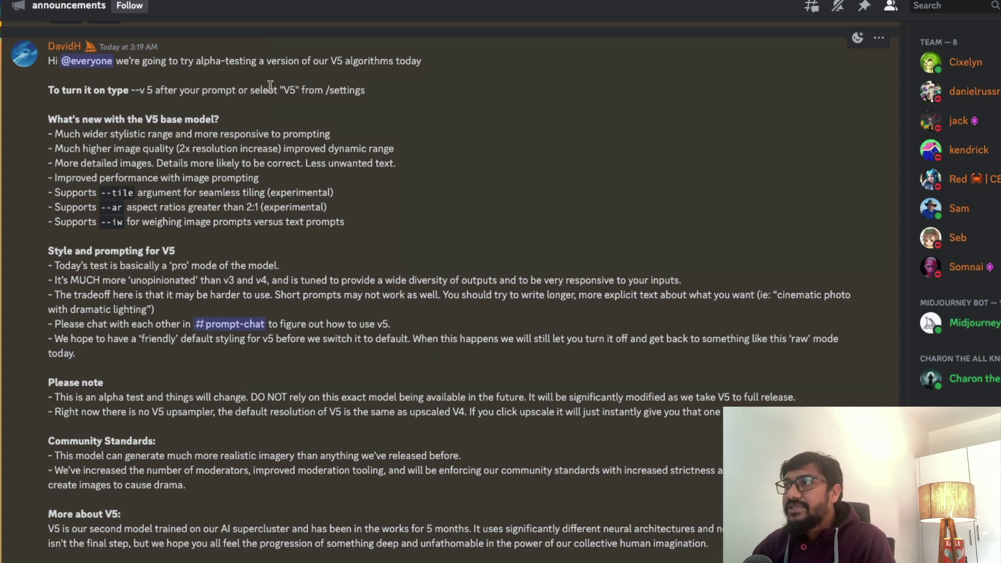
# - Read the V5 alpha-test introduction and the "What's new with the V5 base model?" list in the announcement
pyautogui.moveTo(195, 61); pyautogui.dragTo(412, 60)
pyautogui.click(373, 89)
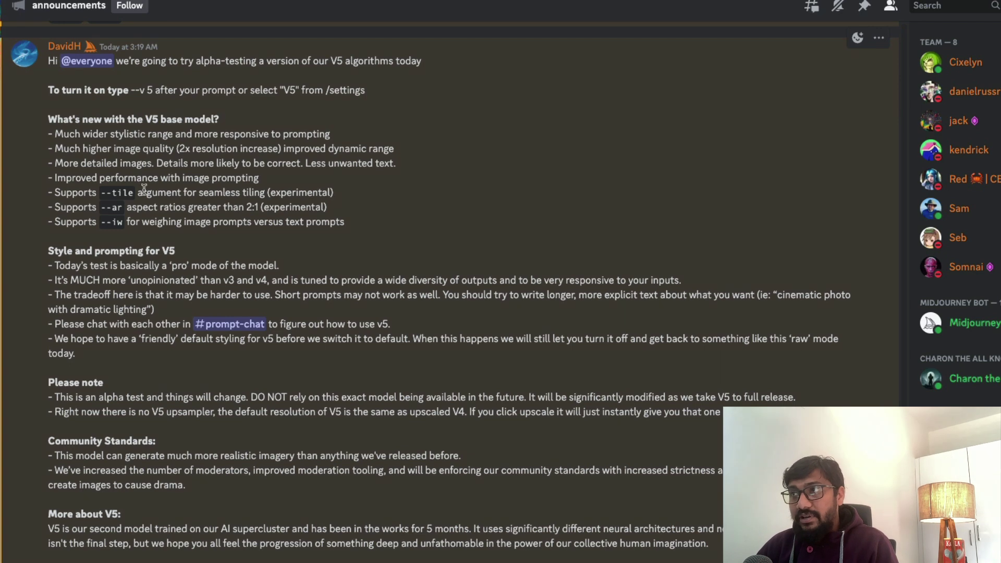
pyautogui.moveTo(80, 134); pyautogui.dragTo(369, 134)
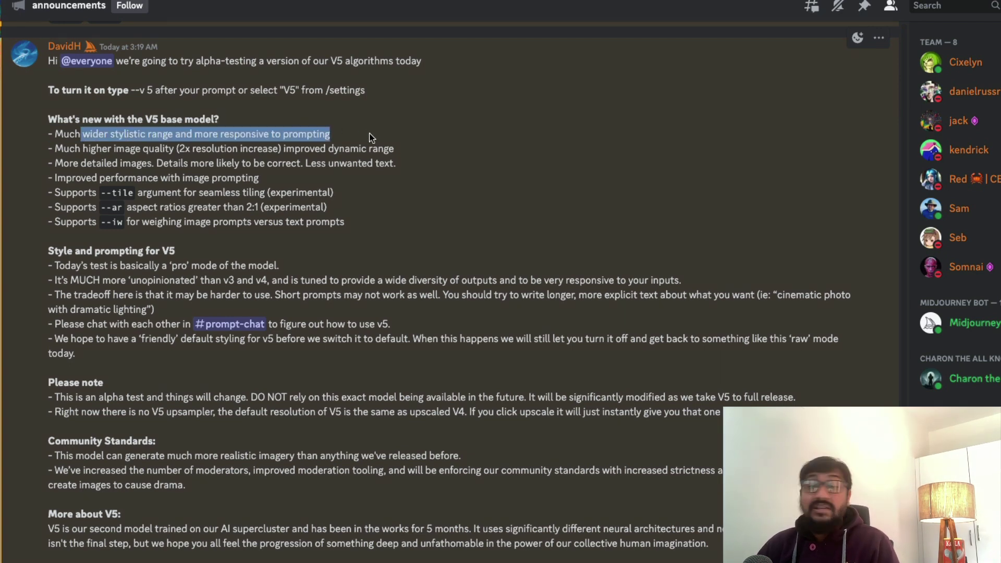
pyautogui.click(306, 167)
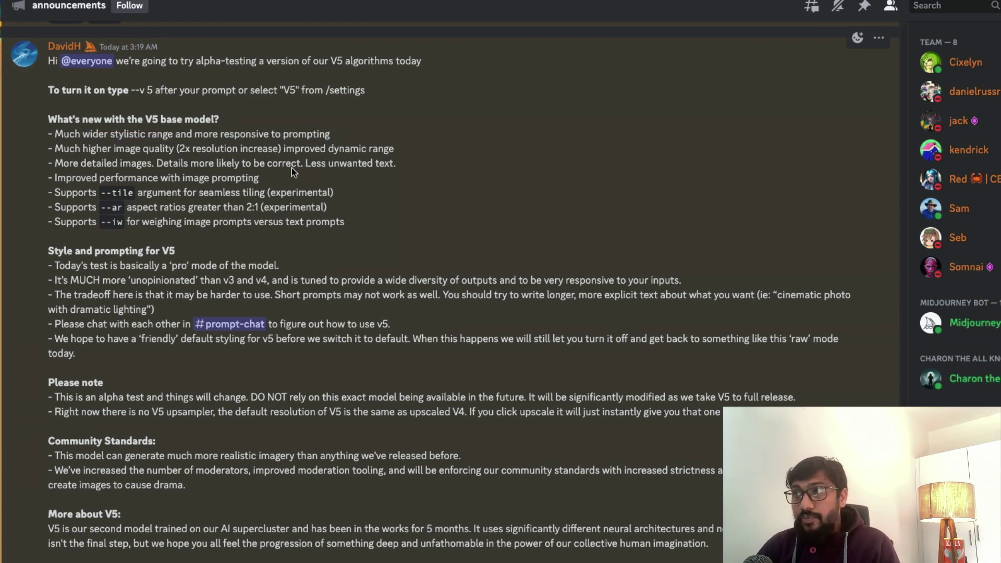
pyautogui.moveTo(83, 149); pyautogui.dragTo(281, 163)
pyautogui.click(337, 154)
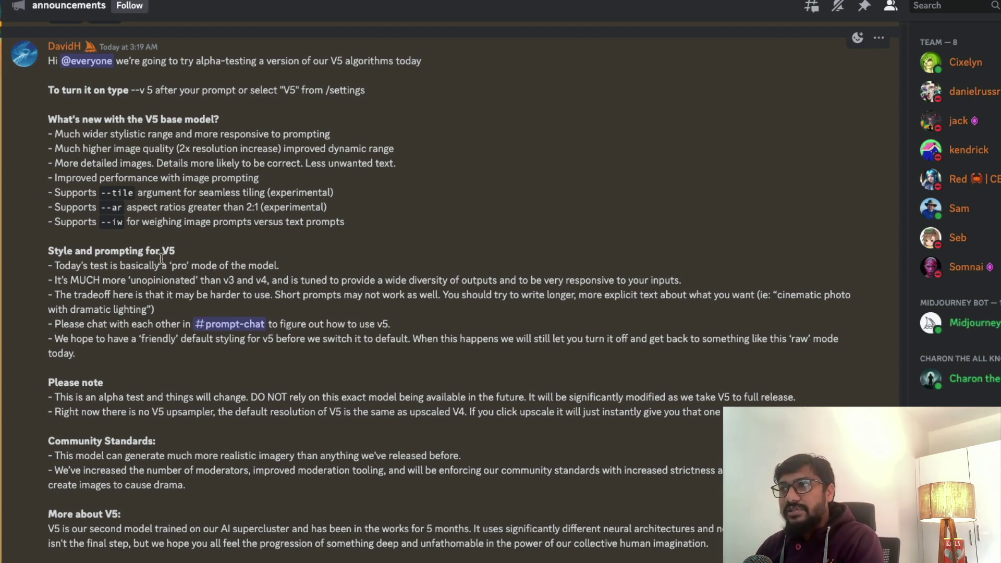
# - Read the "Style and prompting for V5" notes and the "More about V5" section of the announcement
pyautogui.moveTo(131, 267); pyautogui.dragTo(261, 267)
pyautogui.click(267, 267)
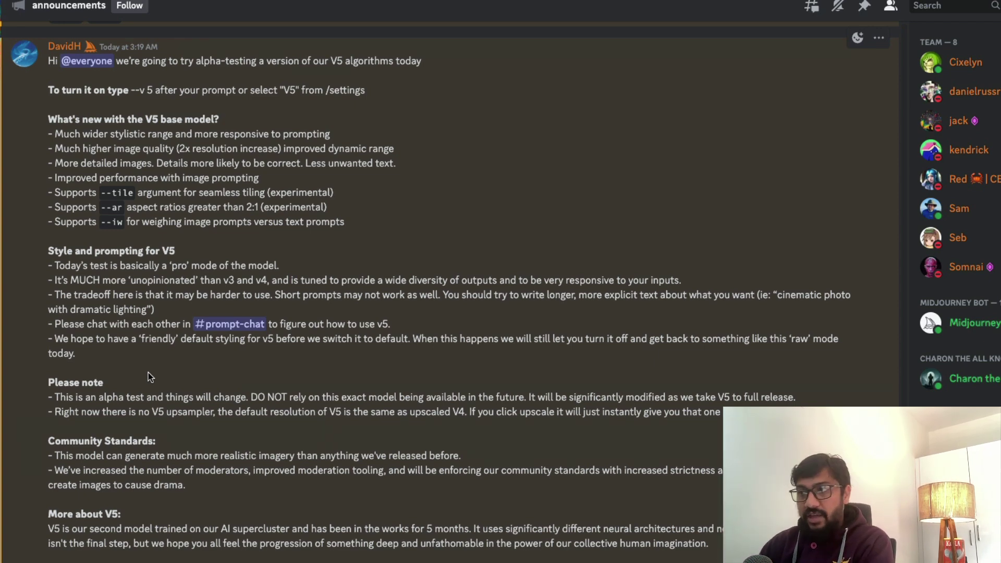
pyautogui.scroll(-2, 156, 386)
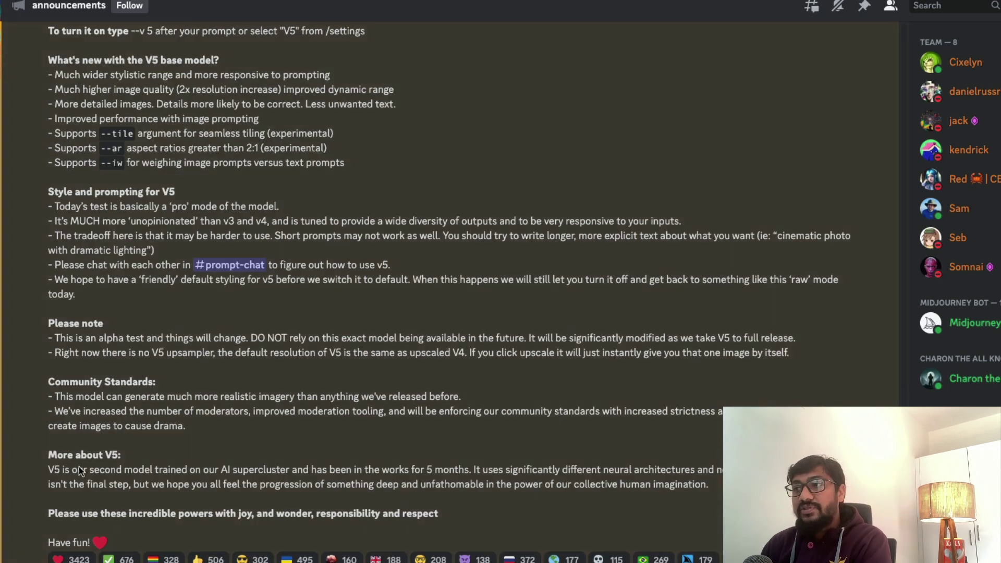
pyautogui.moveTo(61, 469); pyautogui.dragTo(476, 471)
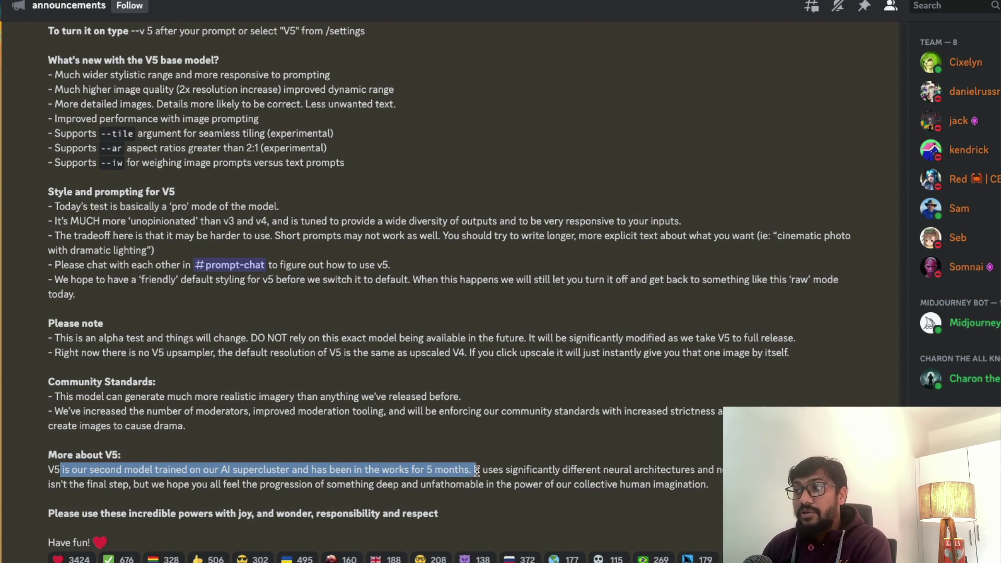
pyautogui.click(477, 471)
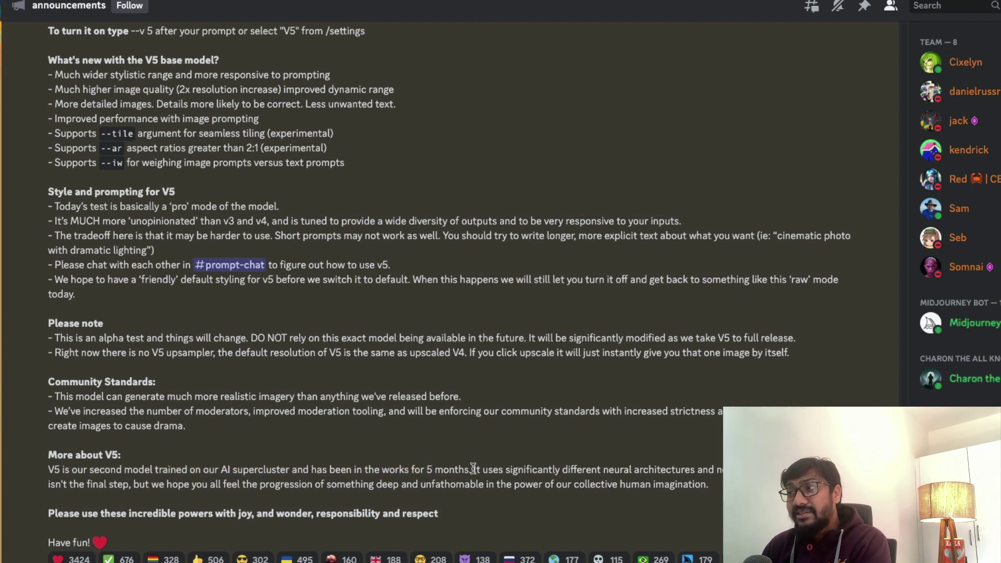
pyautogui.moveTo(473, 469); pyautogui.dragTo(723, 469)
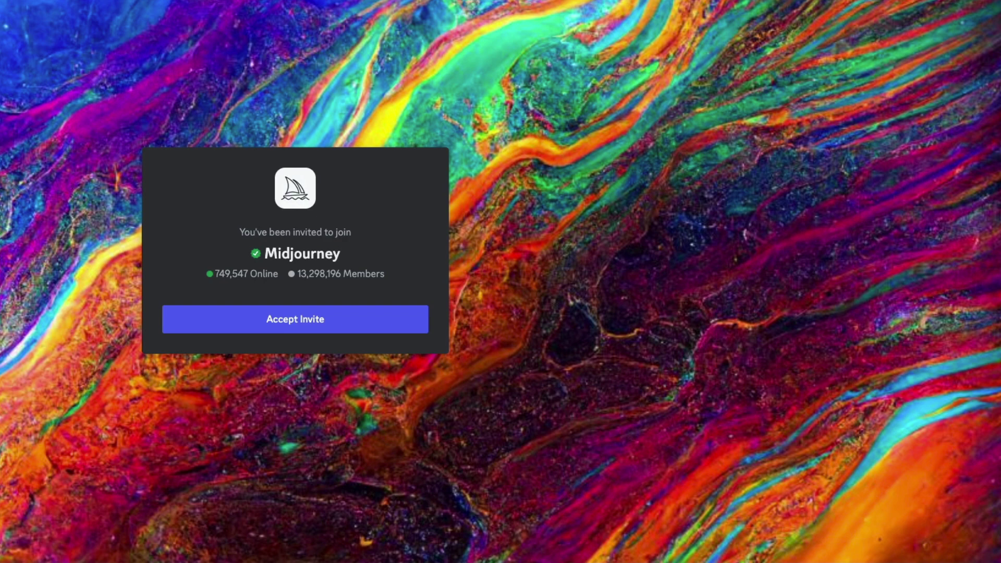
# - Reload the Midjourney Discord invitation and accept it to enter the server
pyautogui.hotkey('ctrl', 'l')
pyautogui.press('Escape')
pyautogui.press('F5')
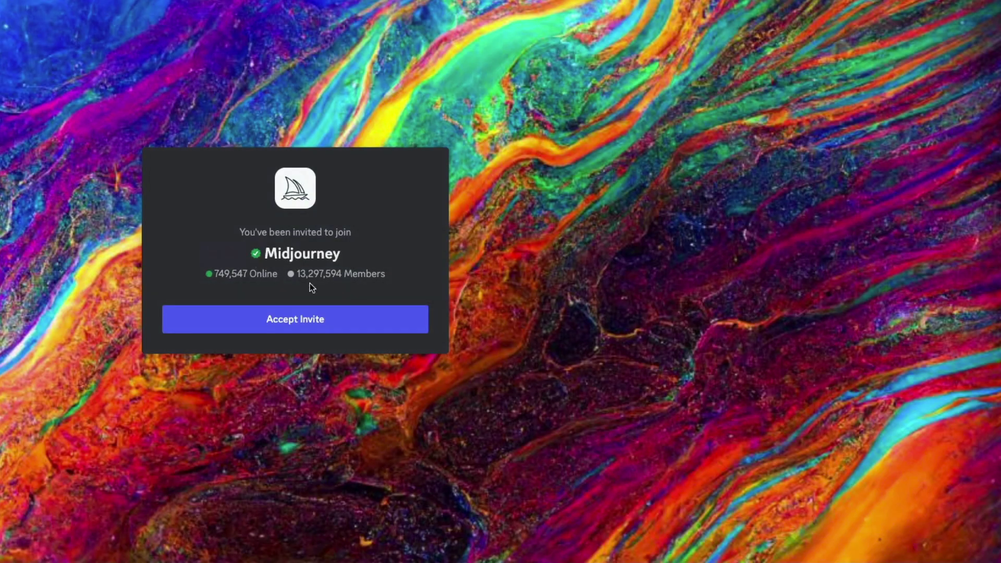
pyautogui.click(310, 319)
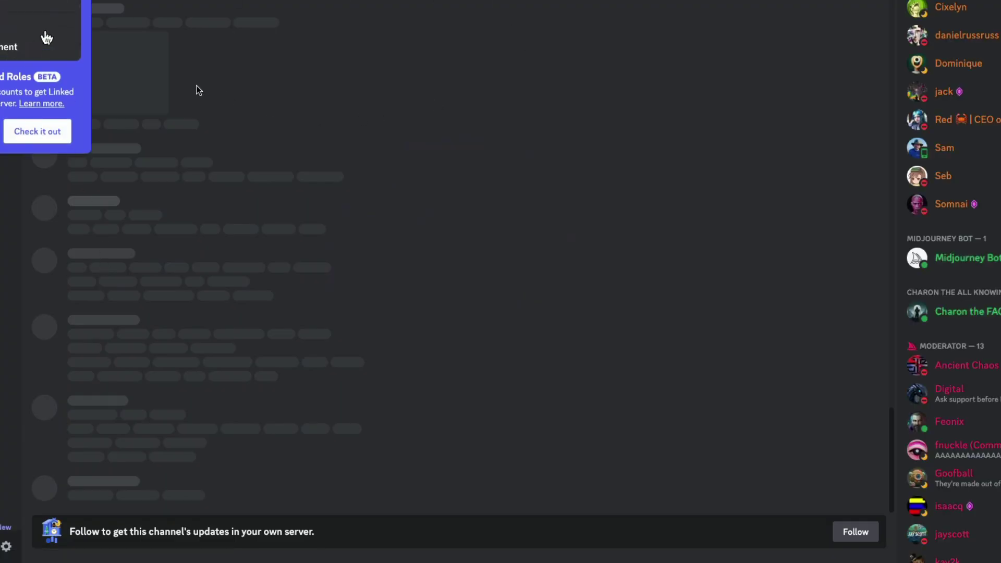
# - Look through the Midjourney server's channel list and open the newbies-177 channel
pyautogui.scroll(-3, 66, 44)
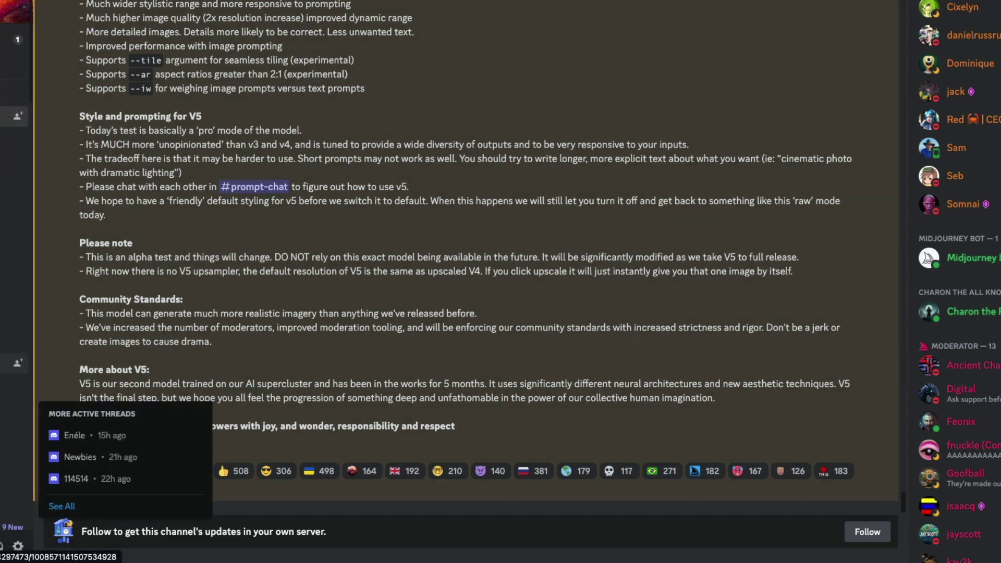
pyautogui.scroll(-10, 91, 371)
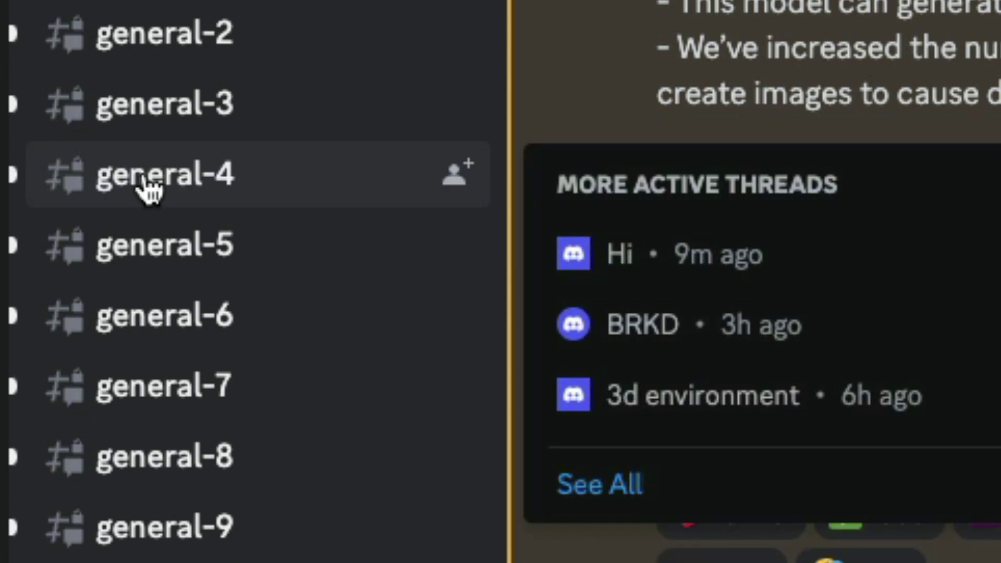
pyautogui.scroll(-5, 208, 151)
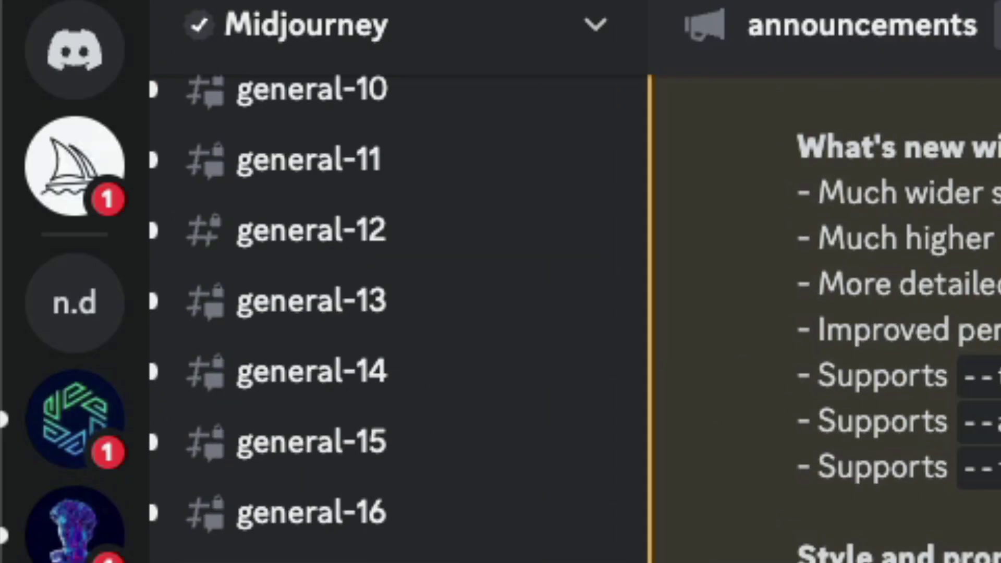
pyautogui.click(93, 160)
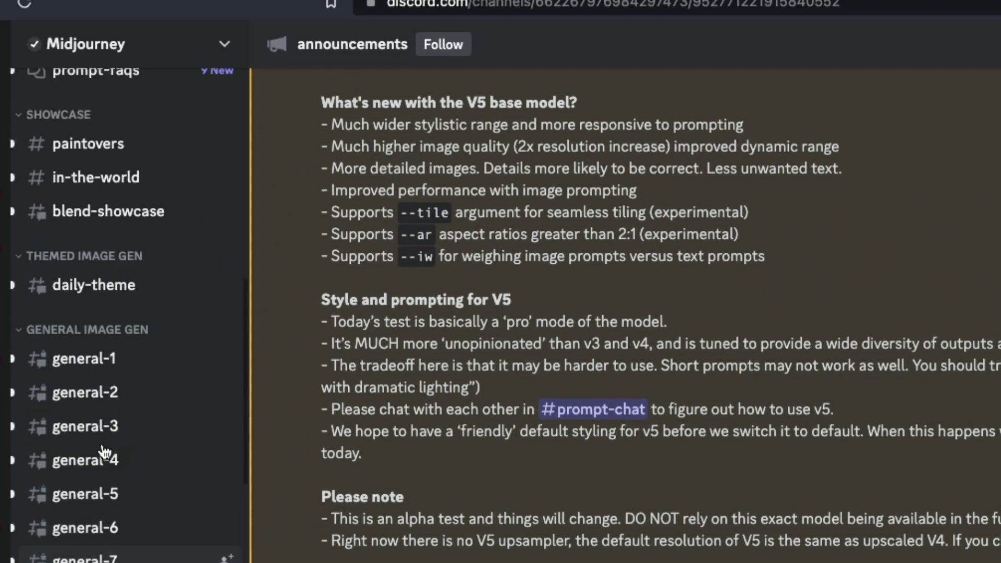
pyautogui.scroll(6, 105, 451)
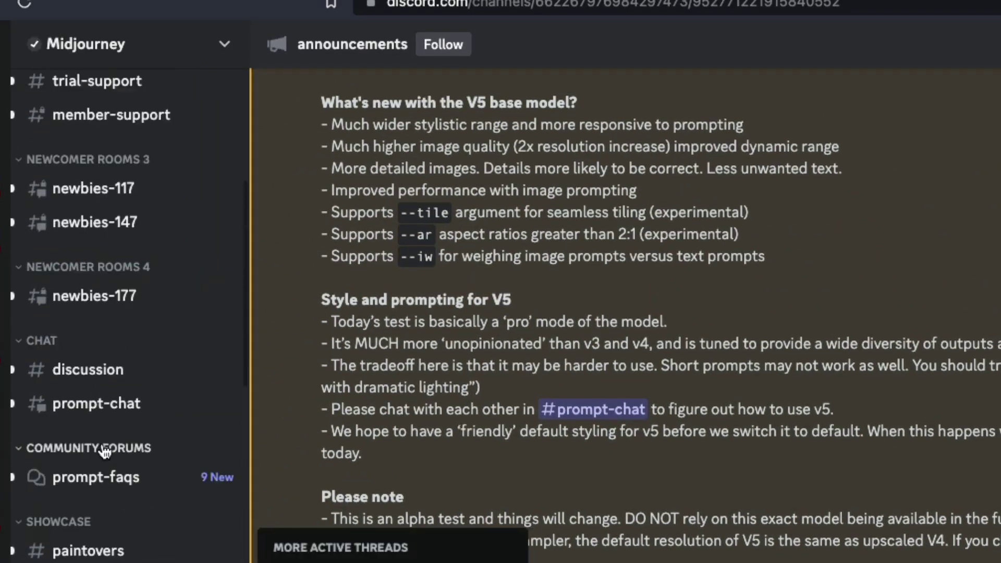
pyautogui.click(125, 308)
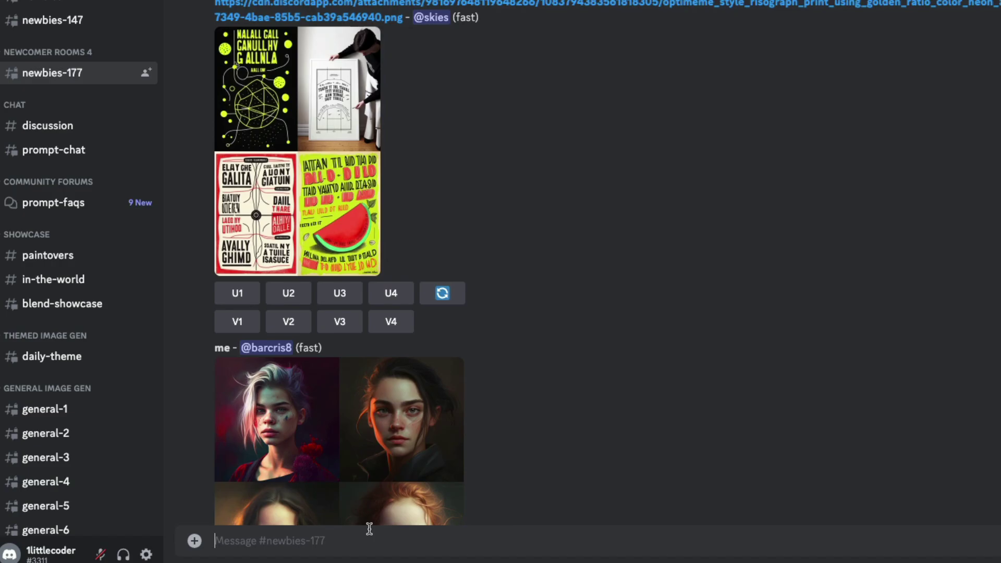
# - Run the /settings command, switch the model to MJ version 4, and set it back to MJ version 5
pyautogui.write('/settin')
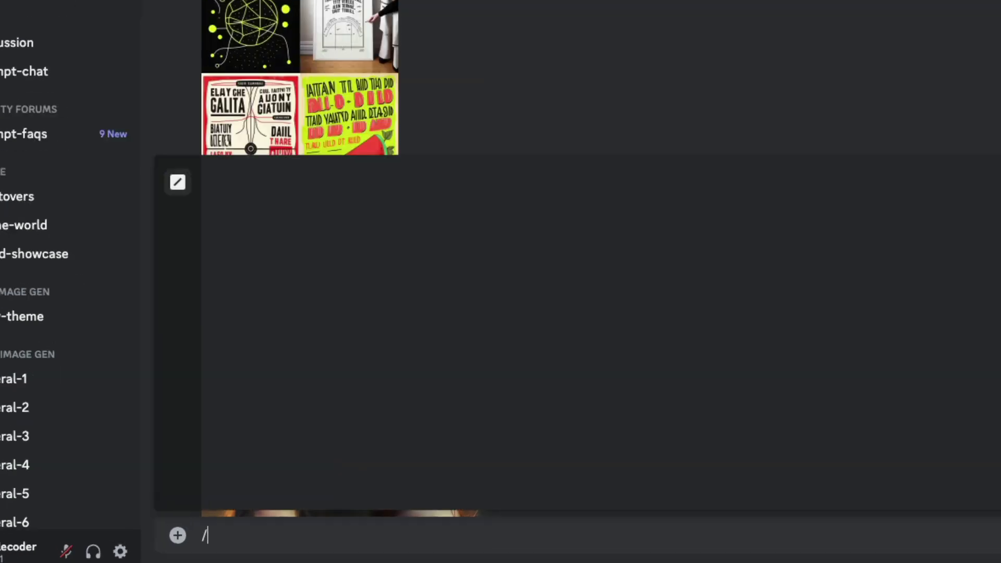
pyautogui.write('gs')
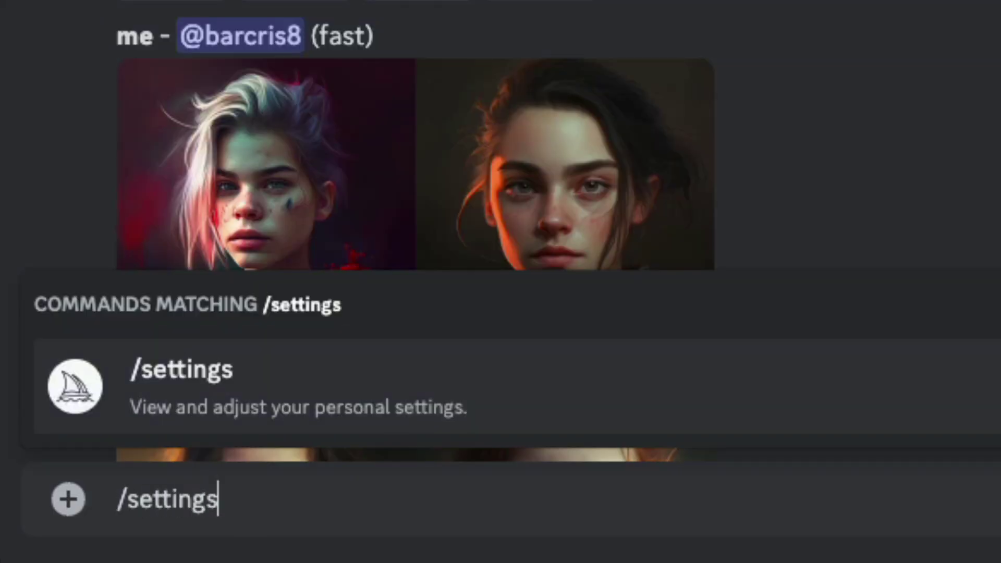
pyautogui.press('Return')
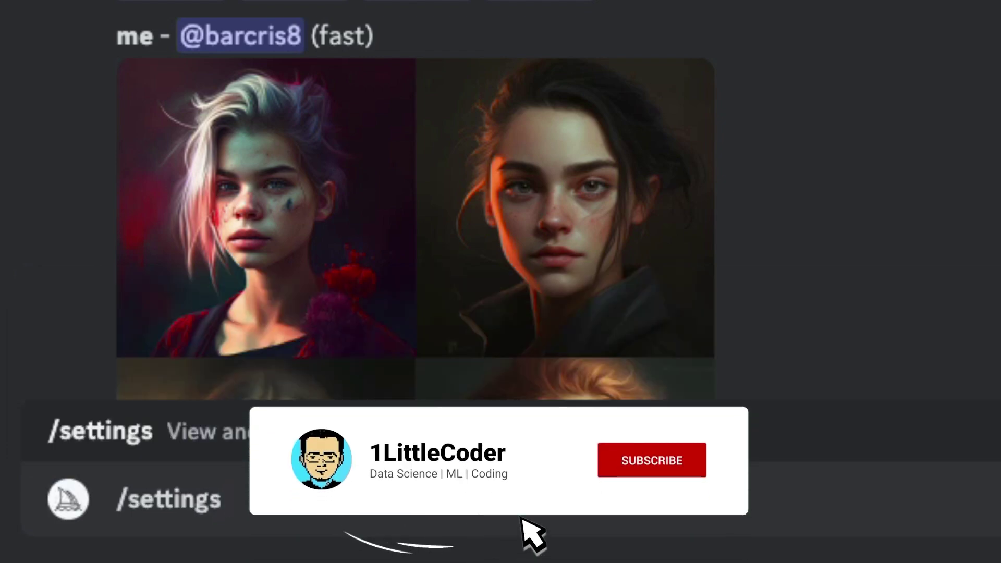
pyautogui.press('Return')
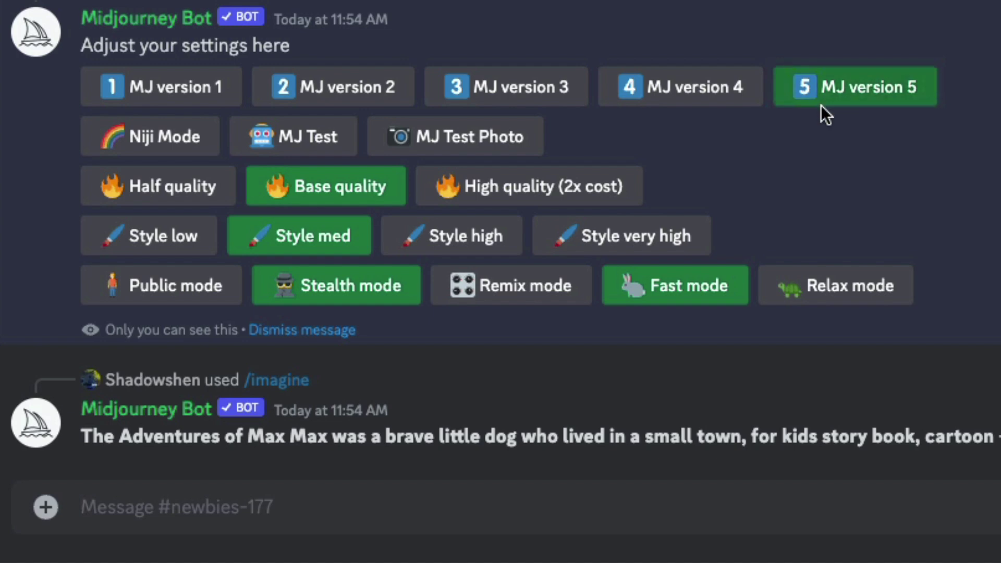
pyautogui.click(659, 93)
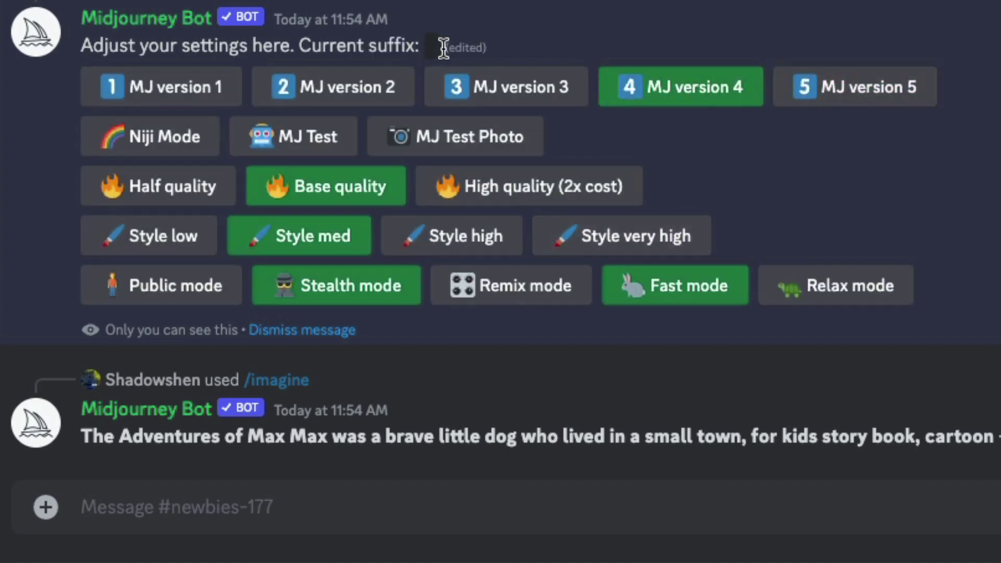
pyautogui.click(856, 84)
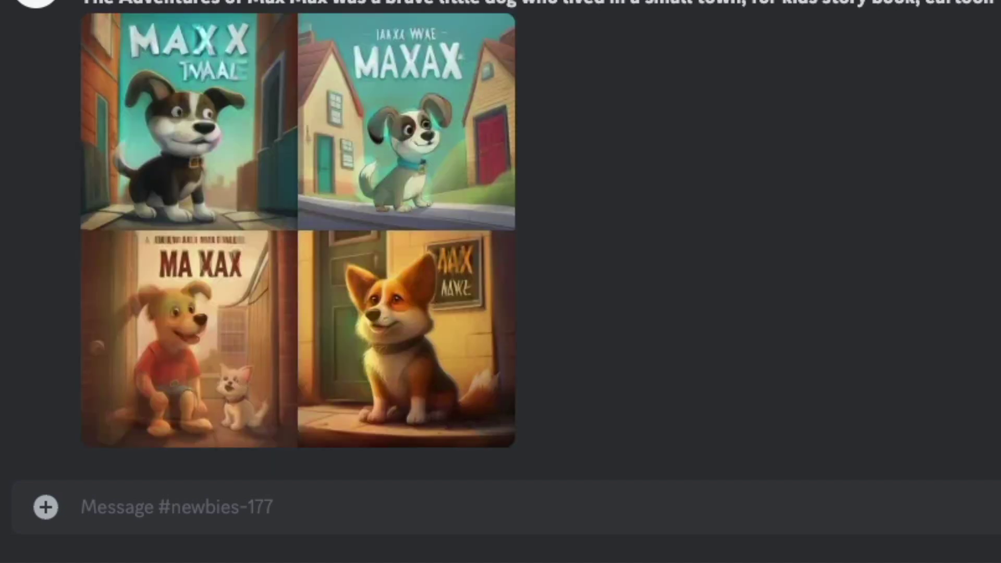
# - Run the /imagine command with the prompt "A realistic portrait of a young indian girl --v 5"
pyautogui.click(405, 507)
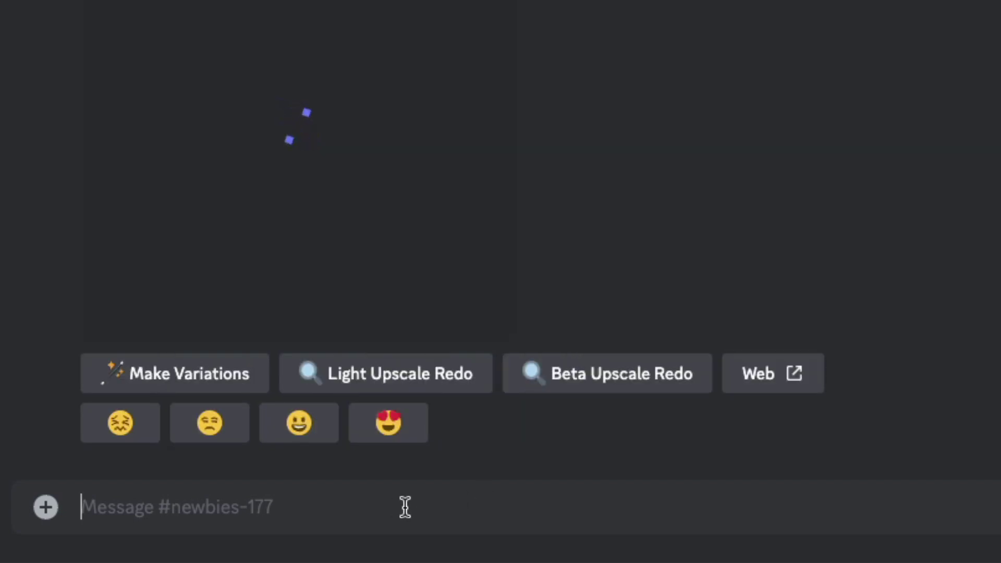
pyautogui.write('/imagin')
pyautogui.press('Tab')
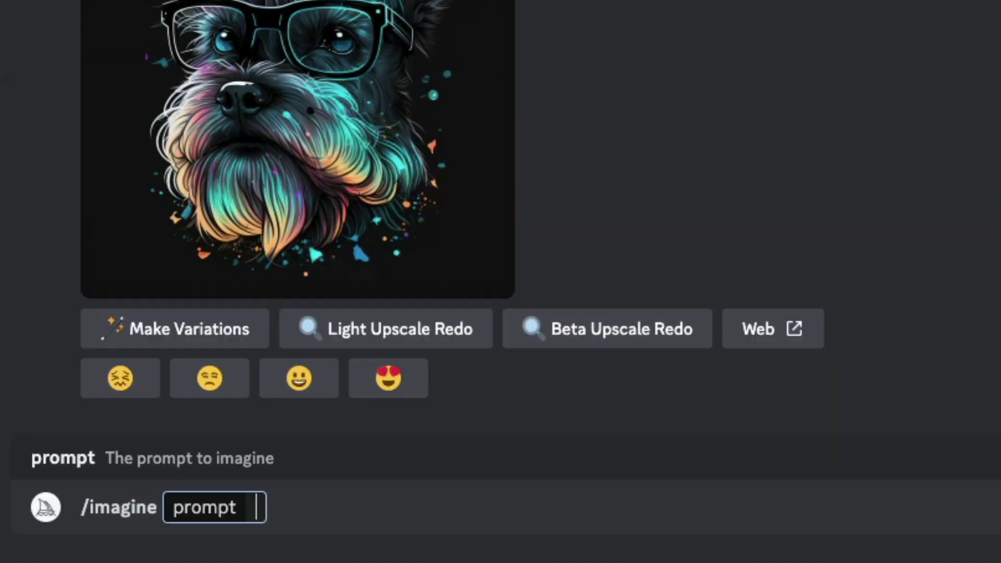
pyautogui.write('A')
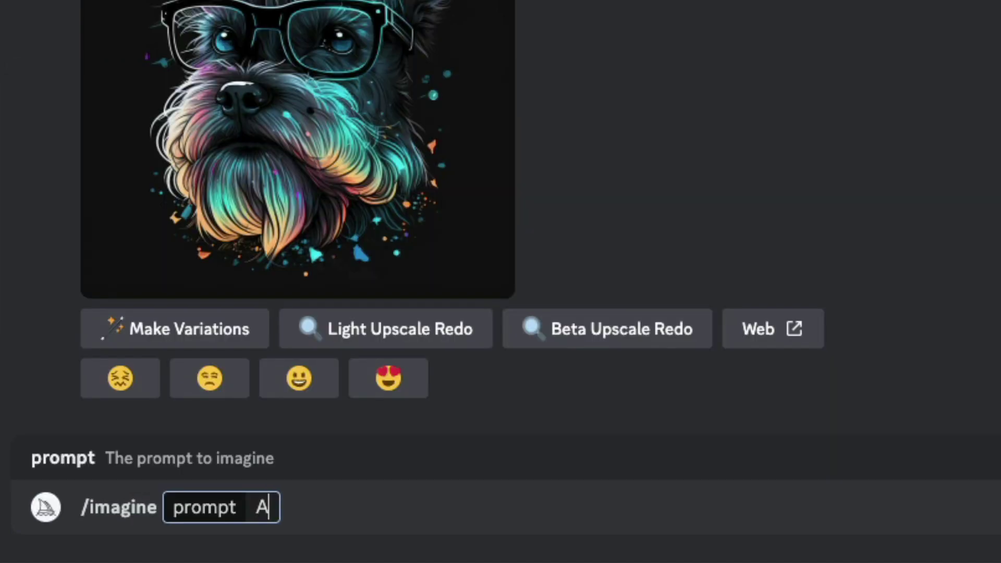
pyautogui.write(' realistic port')
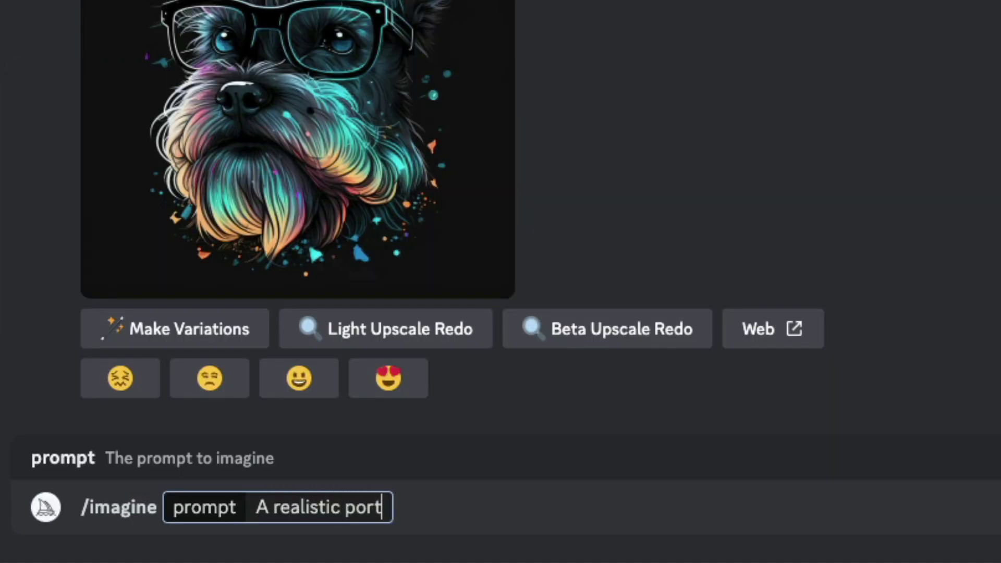
pyautogui.write('rait of ')
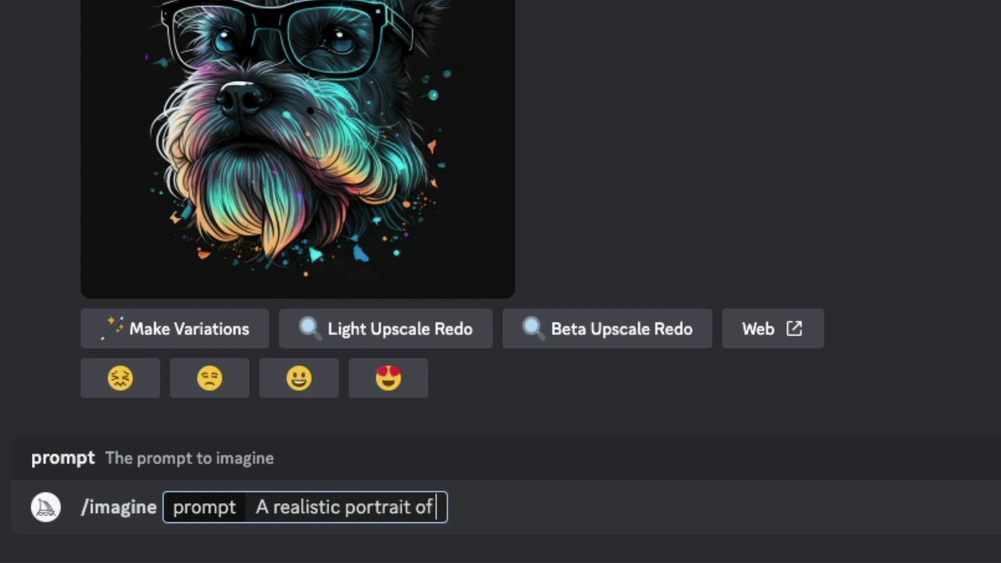
pyautogui.write('a young indian')
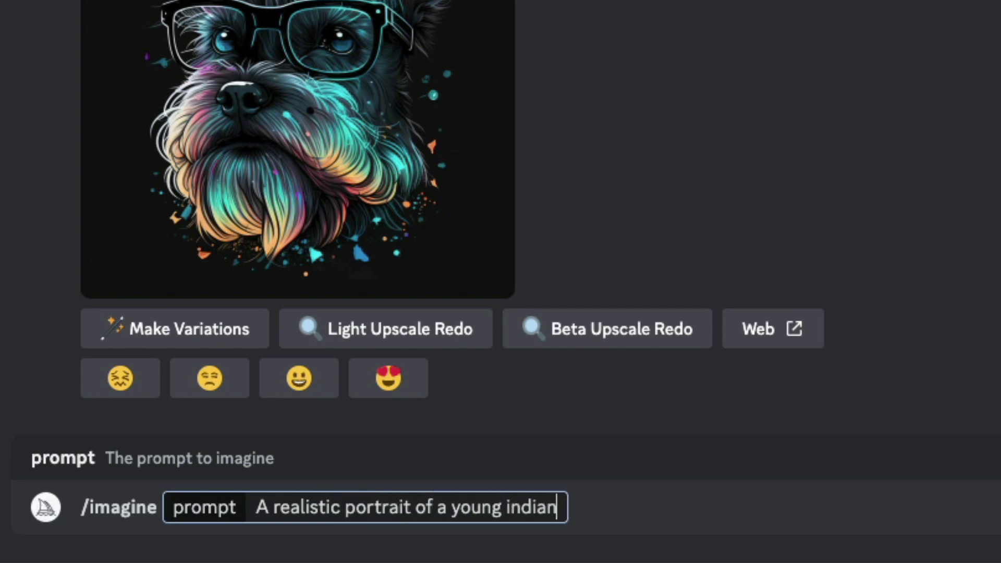
pyautogui.write(' girl pl')
pyautogui.press('BackSpace')
pyautogui.press('BackSpace')
pyautogui.press('BackSpace')
pyautogui.press('BackSpace')
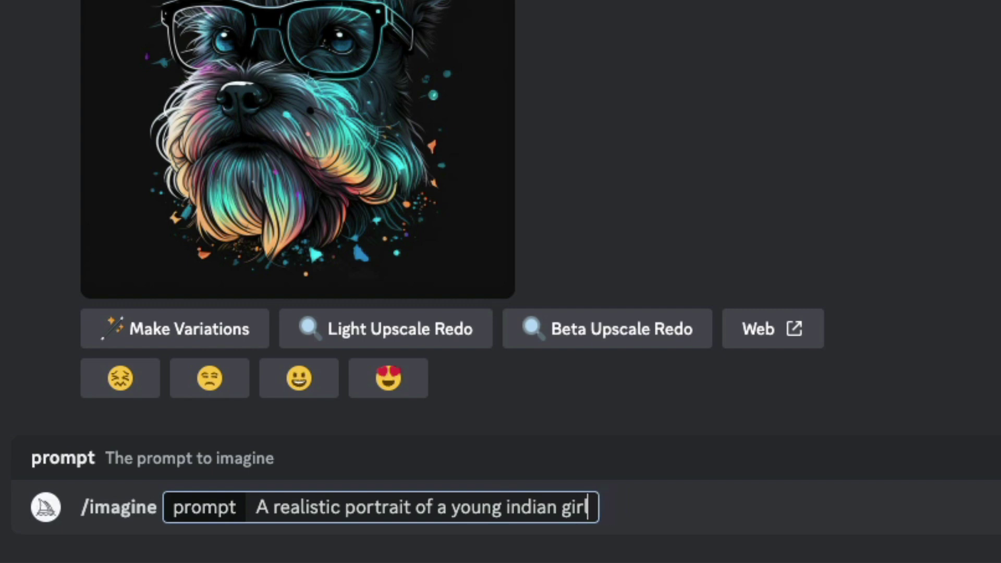
pyautogui.write('l --')
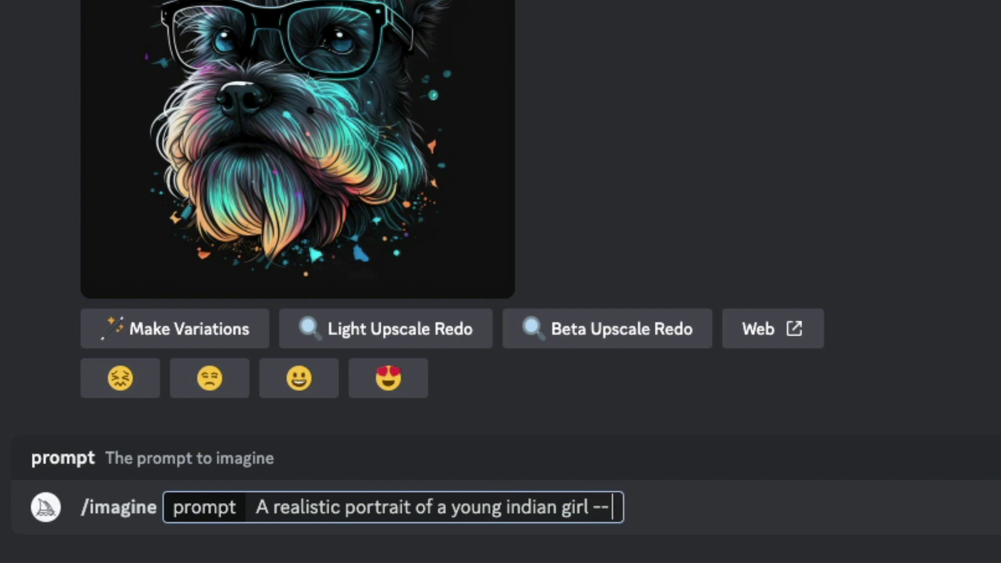
pyautogui.write('v')
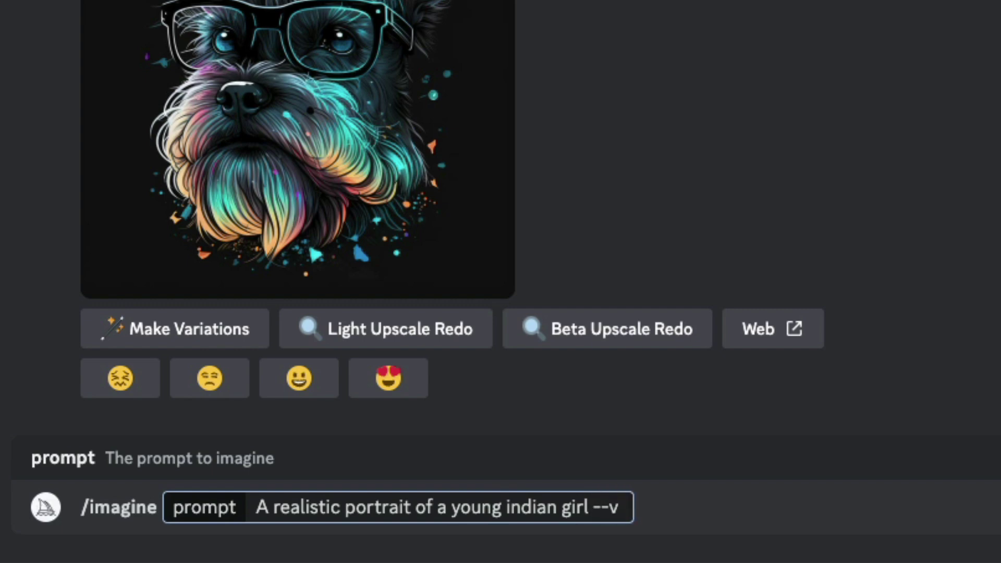
pyautogui.write(' 5')
pyautogui.press('Return')
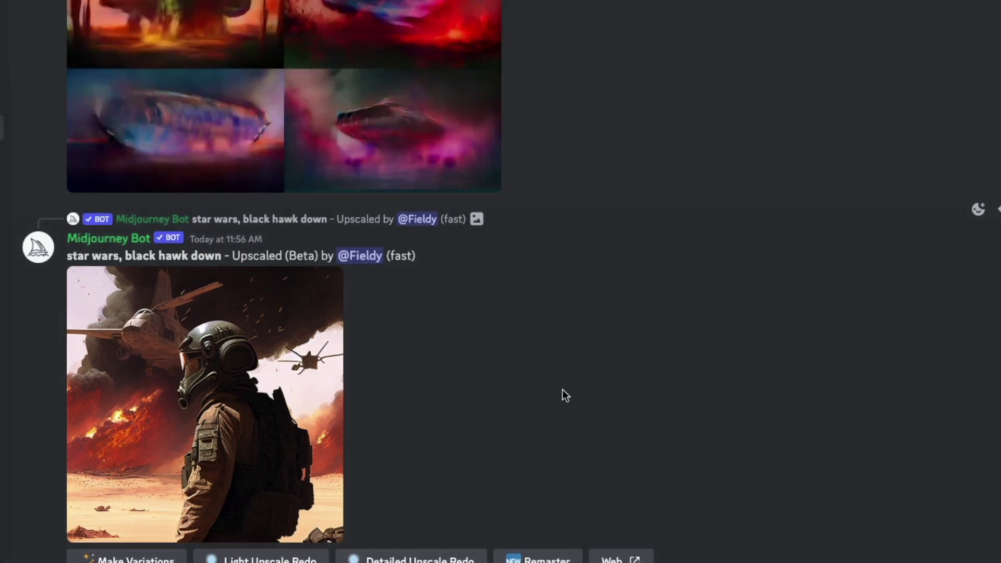
# - Find the submitted --v 5 portrait job in the channel and check its generation progress
pyautogui.scroll(8, 563, 389)
pyautogui.scroll(2, 562, 390)
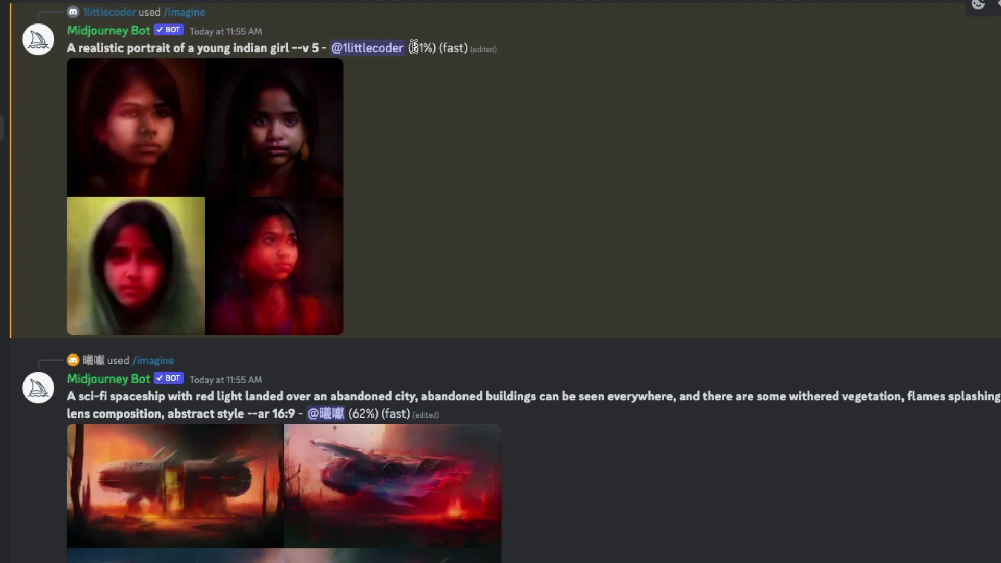
pyautogui.moveTo(412, 48); pyautogui.dragTo(459, 47)
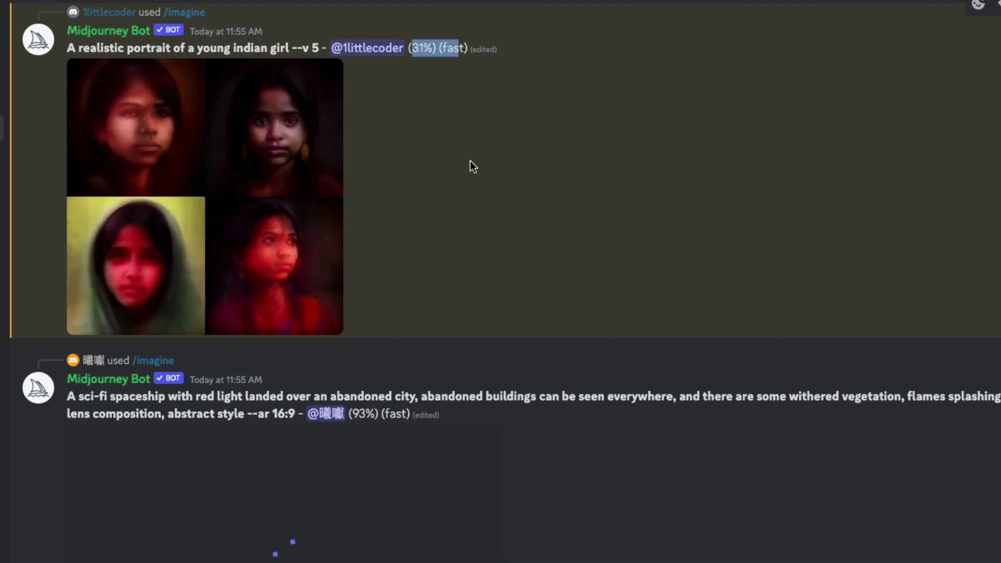
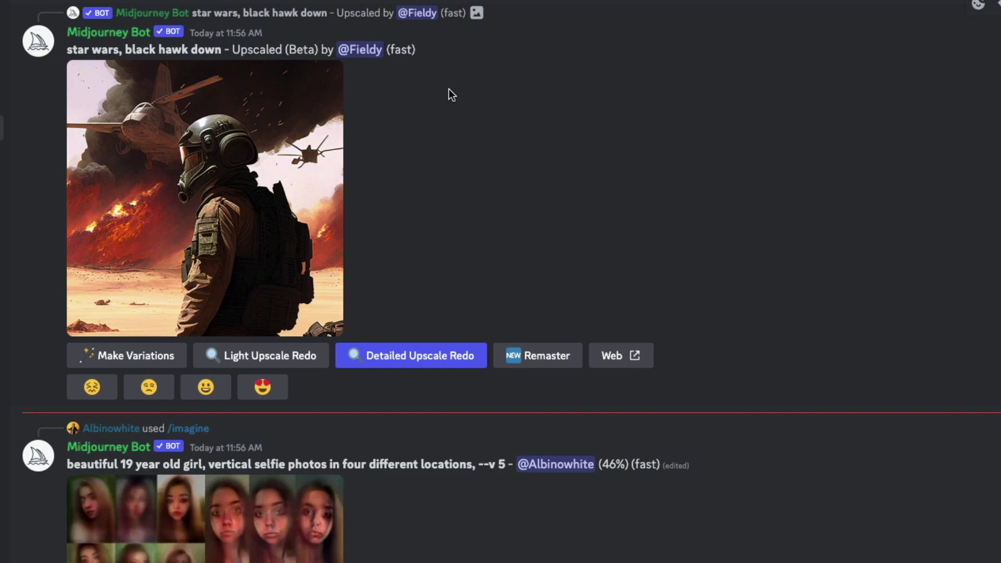
# - Locate the finished --v 5 portrait grid in the channel and examine its four images enlarged
pyautogui.scroll(10, 447, 188)
pyautogui.scroll(15, 447, 188)
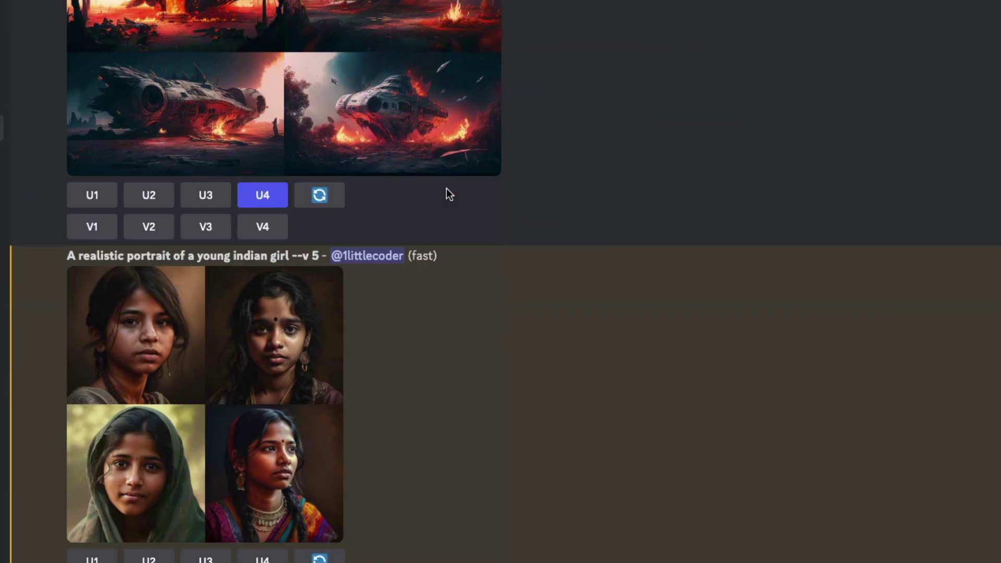
pyautogui.click(145, 359)
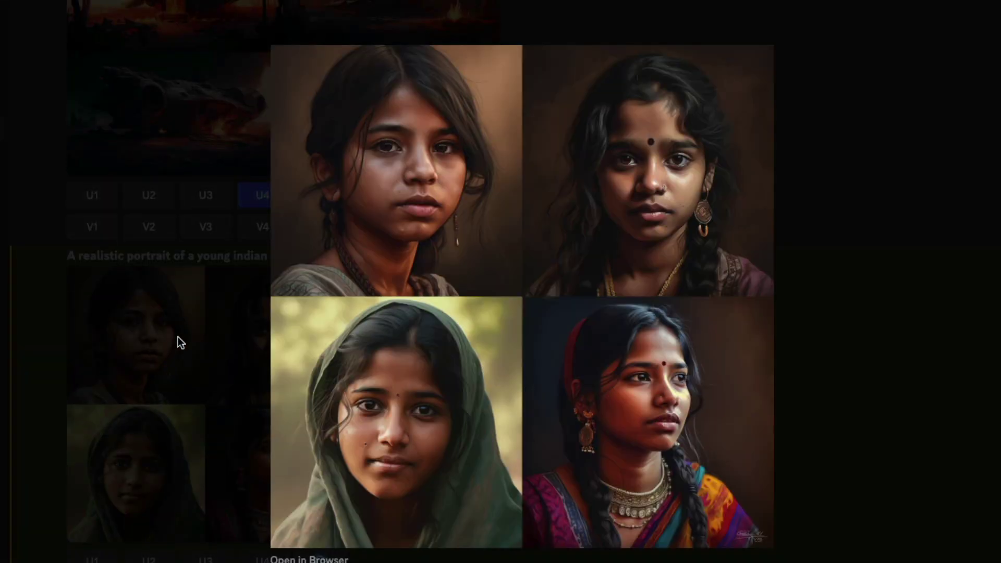
pyautogui.click(881, 243)
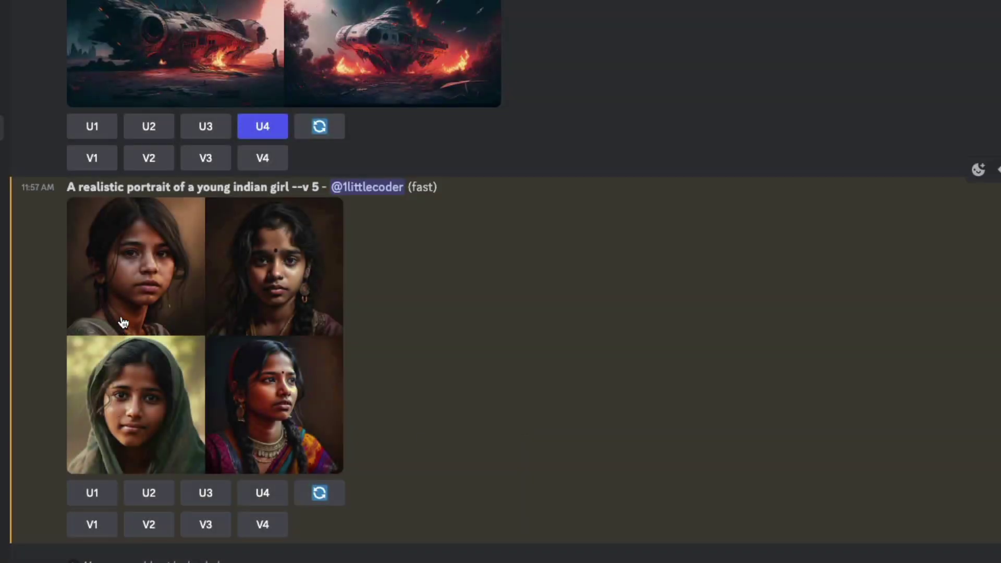
pyautogui.click(121, 296)
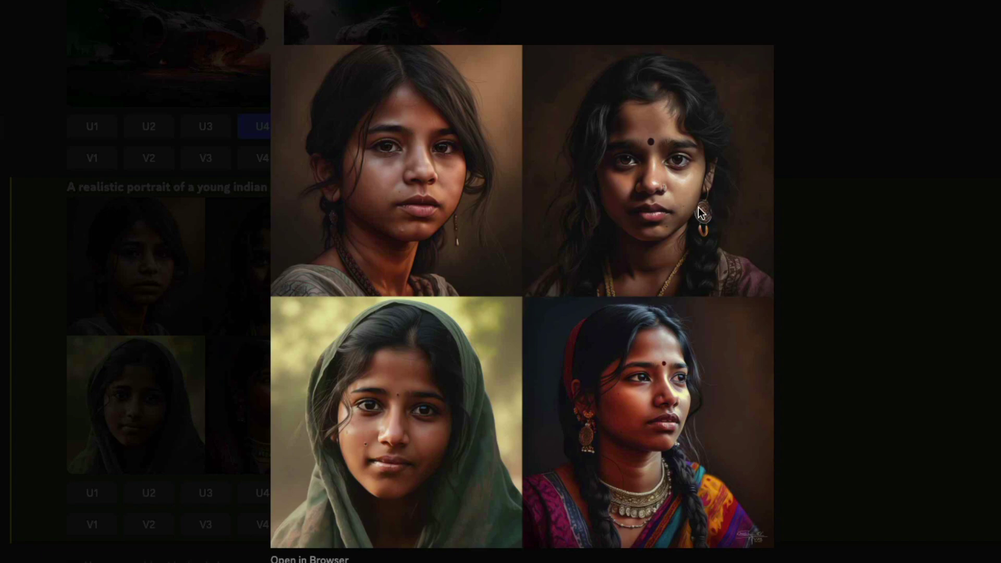
pyautogui.click(877, 198)
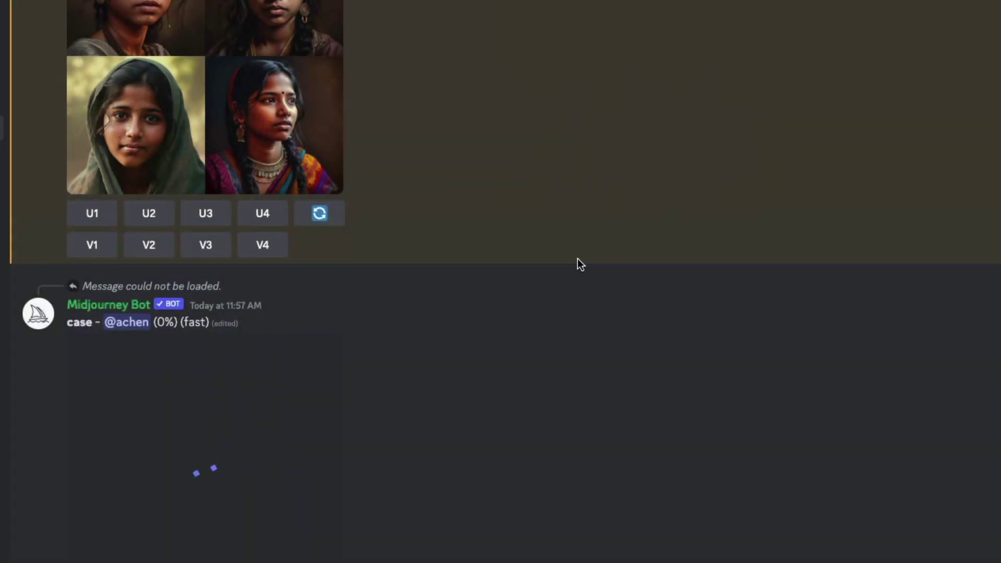
pyautogui.scroll(3, 543, 259)
pyautogui.scroll(1, 511, 251)
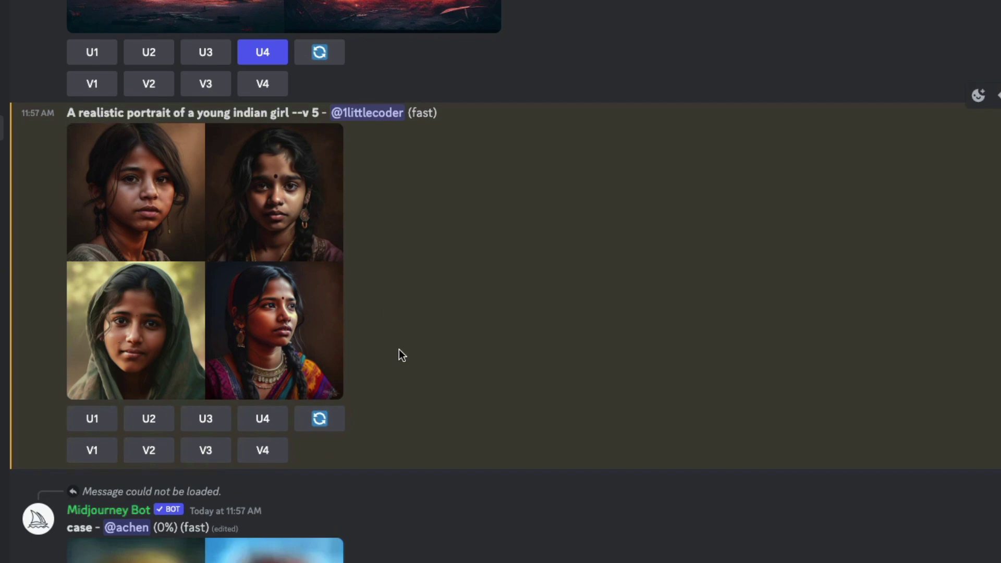
# - Run /imagine with "A realistic portrait of a young indian girl", copied from the earlier result without the --v 5 flag
pyautogui.scroll(-1, 399, 350)
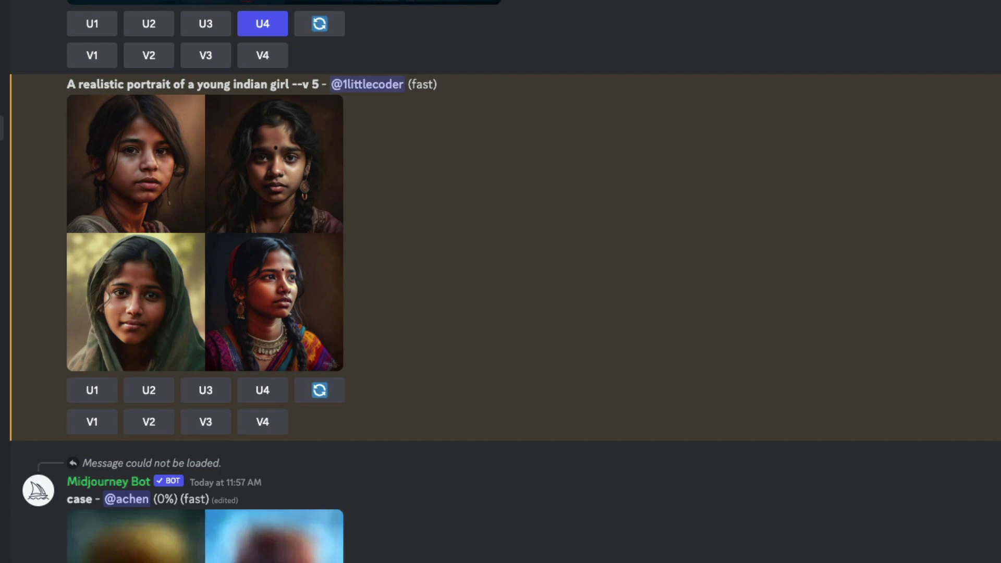
pyautogui.write('/imag')
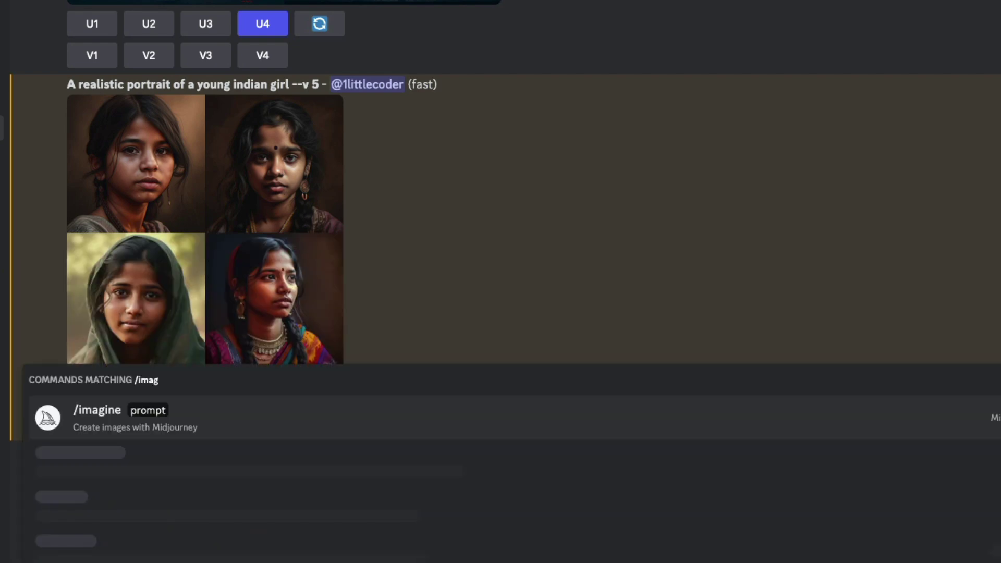
pyautogui.press('Tab')
pyautogui.moveTo(69, 84); pyautogui.dragTo(292, 81)
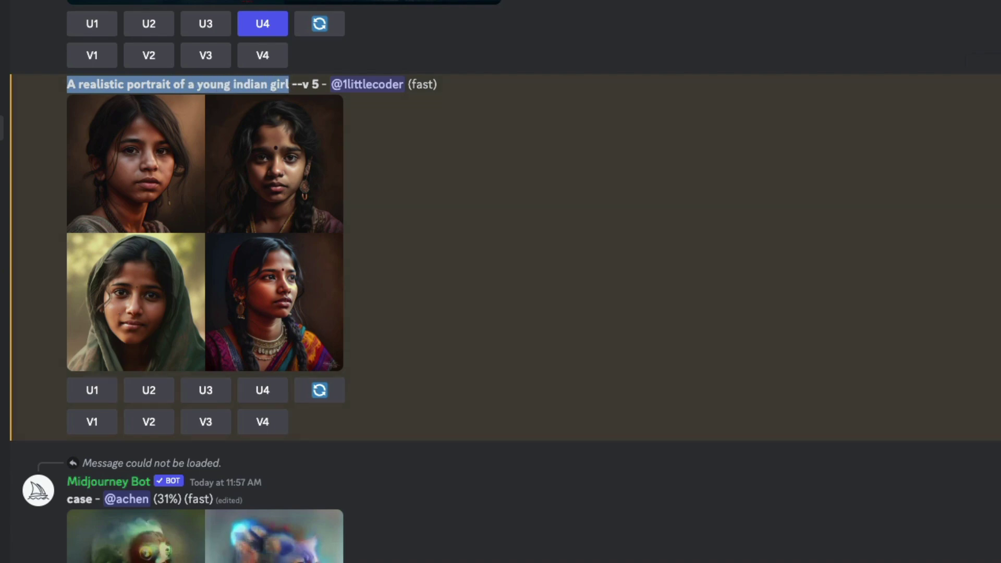
pyautogui.hotkey('ctrl', 'c')
pyautogui.hotkey('ctrl', 'v')
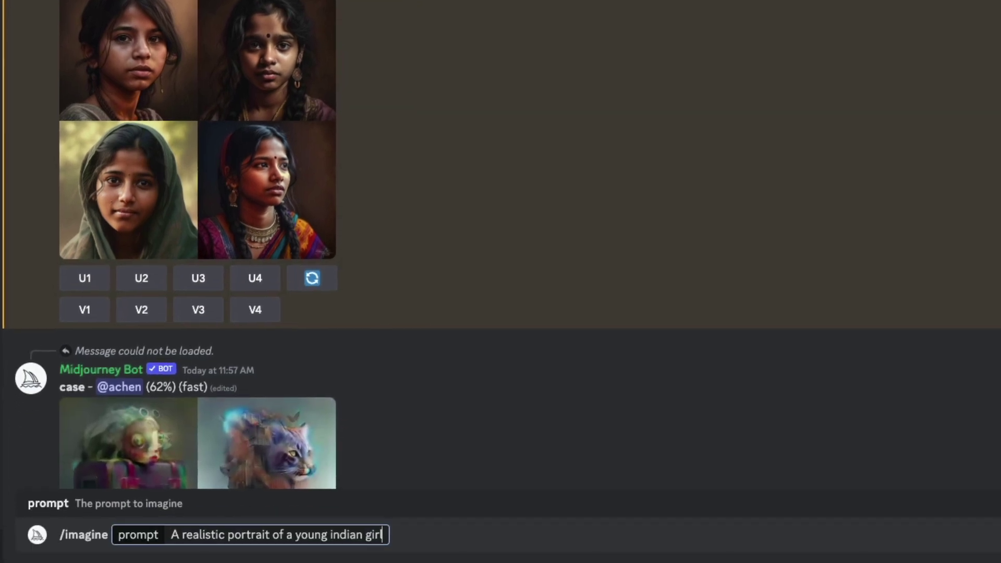
pyautogui.press('Return')
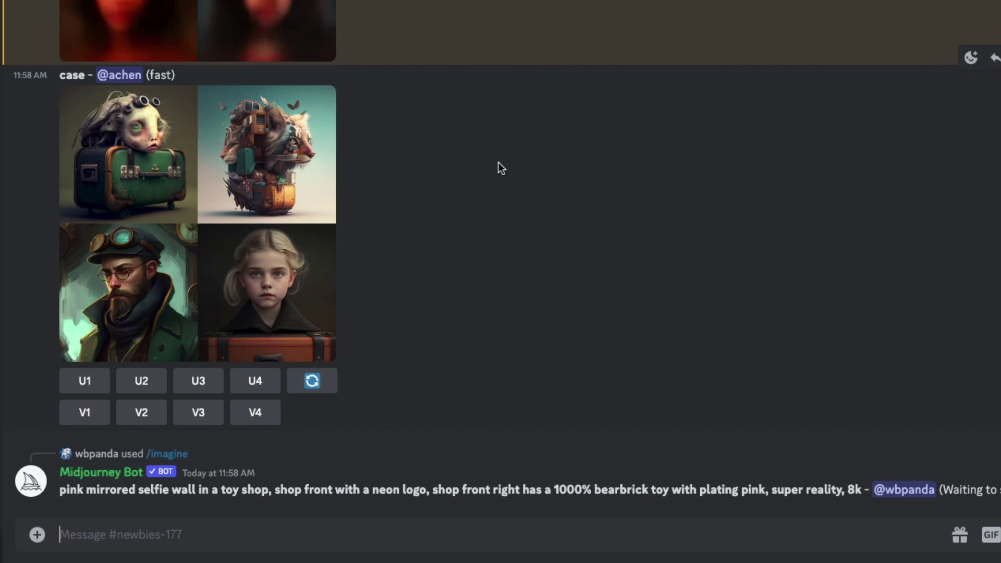
# - Find the finished portrait grid generated without the --v 5 flag and examine it enlarged
pyautogui.scroll(2, 497, 159)
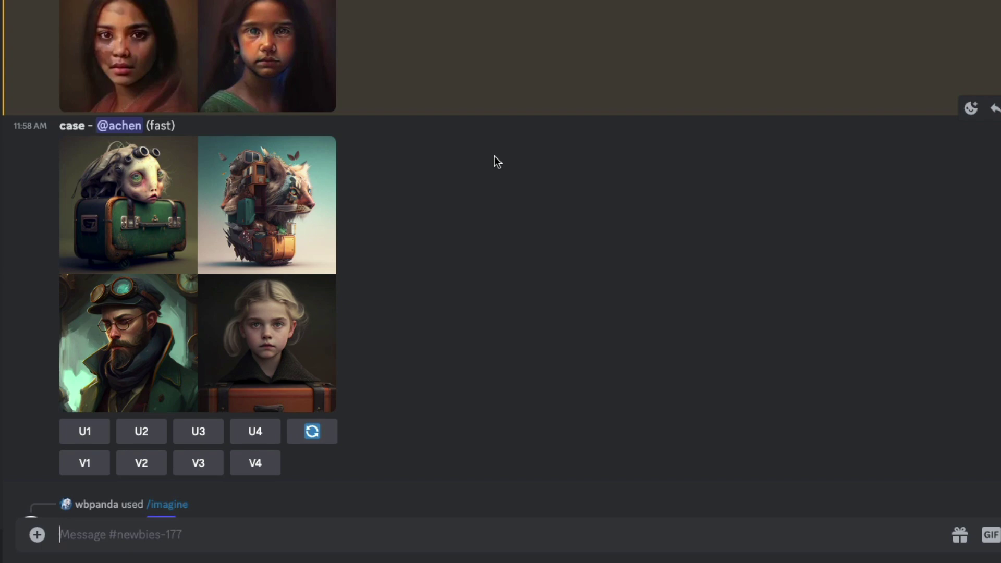
pyautogui.scroll(10, 495, 155)
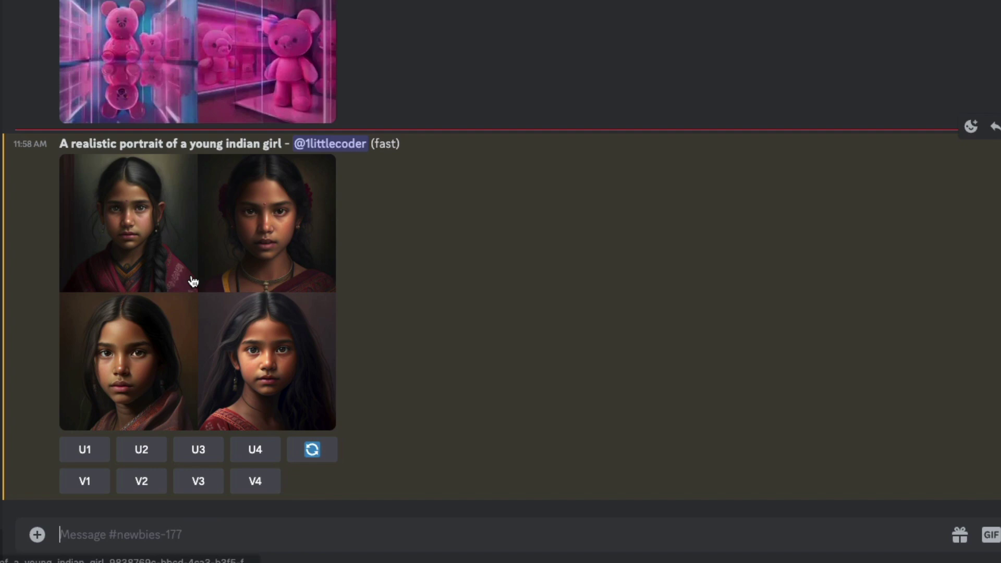
pyautogui.click(218, 267)
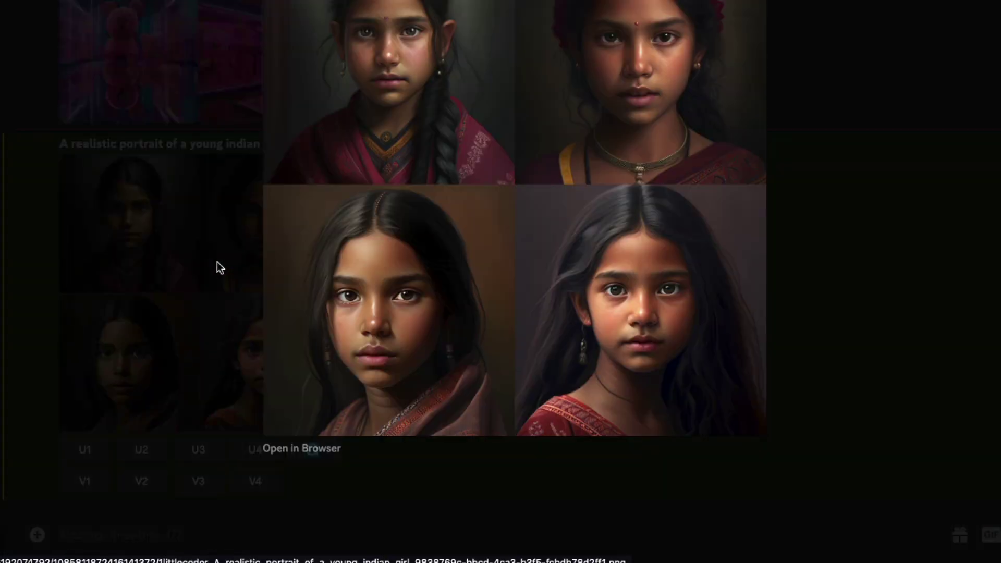
pyautogui.rightClick(362, 162)
pyautogui.click(358, 122)
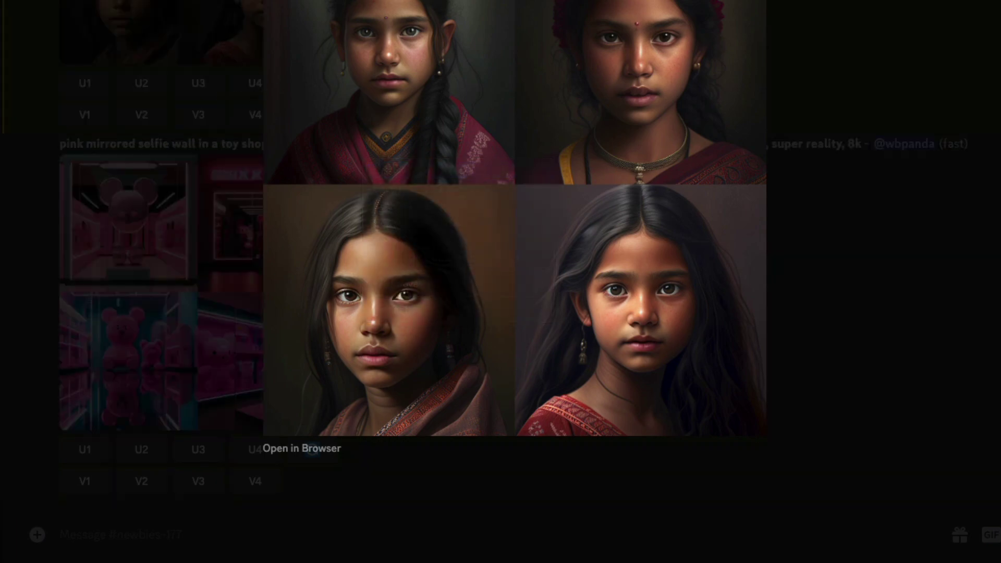
pyautogui.click(145, 121)
# - Return to the --v 5 portrait grid, enlarge it, and open the image in a new tab for comparison
pyautogui.scroll(10, 334, 131)
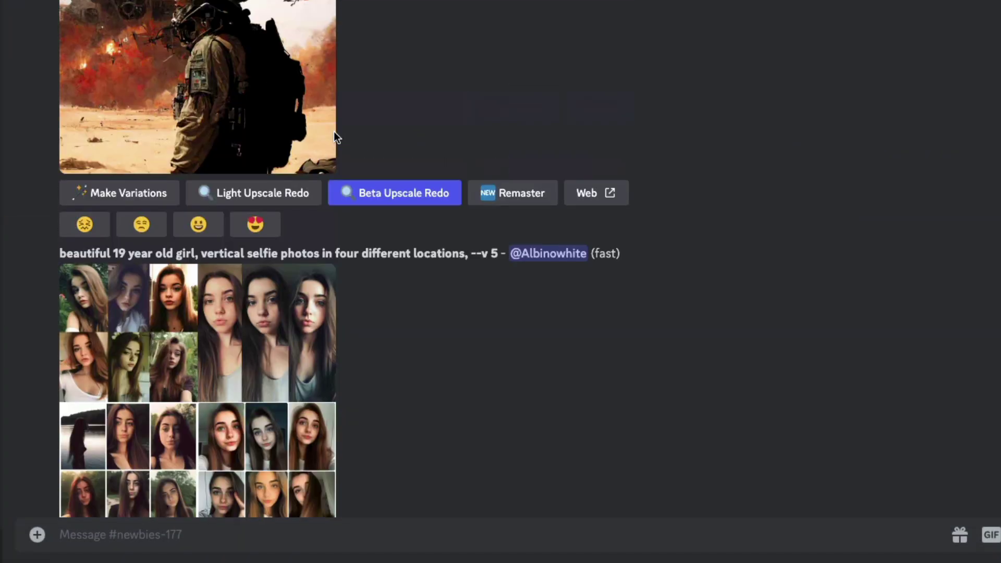
pyautogui.scroll(10, 333, 133)
pyautogui.click(197, 150)
pyautogui.rightClick(430, 162)
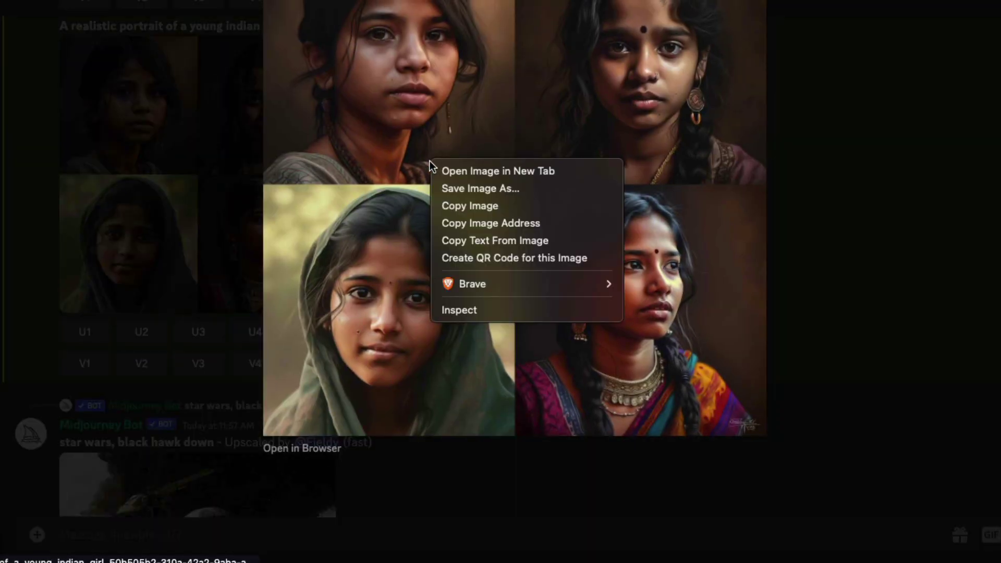
pyautogui.click(446, 170)
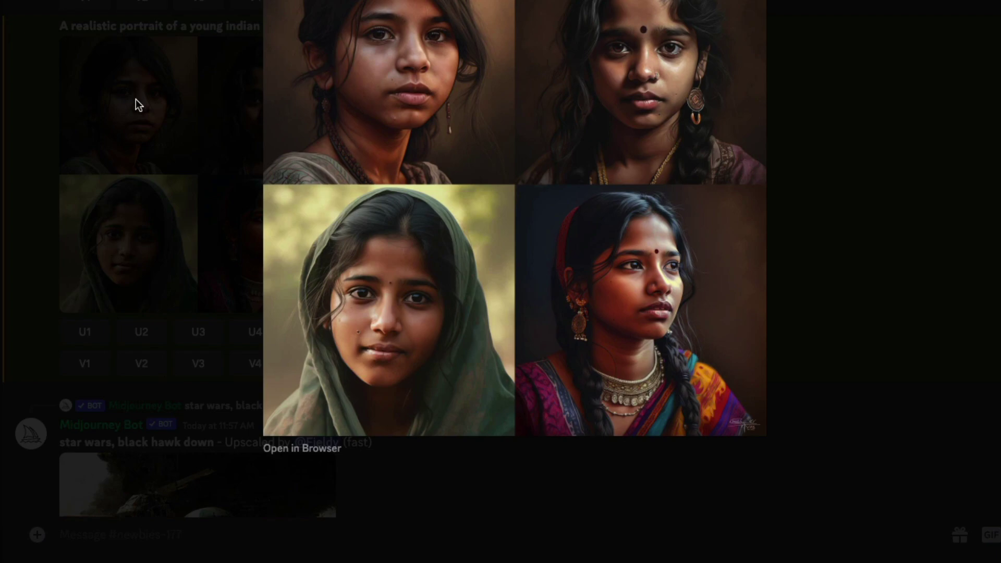
pyautogui.click(137, 100)
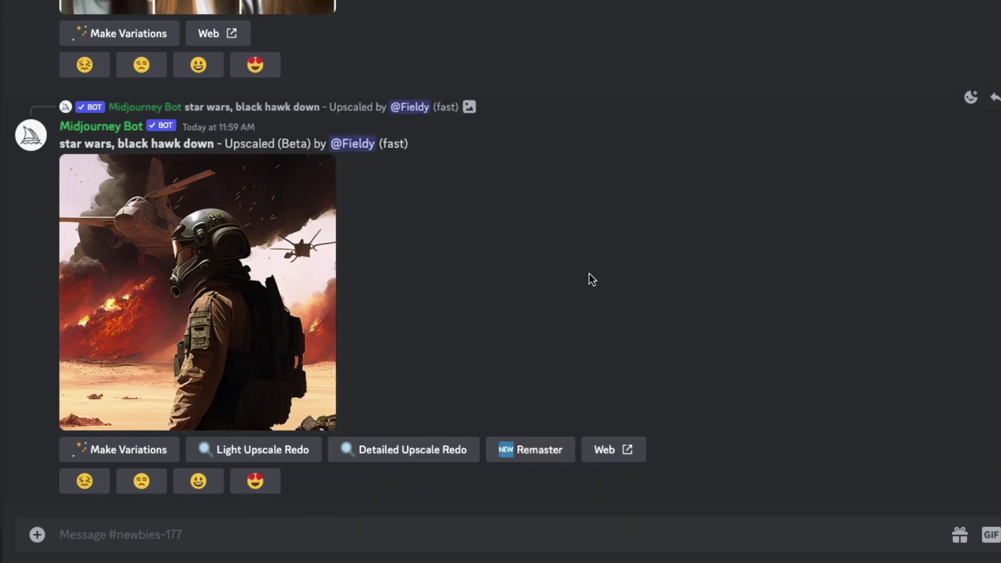
# - Run /imagine with the prompt "a beautiful japense sushi with diet coke near it --v 5"
pyautogui.write('/imagine')
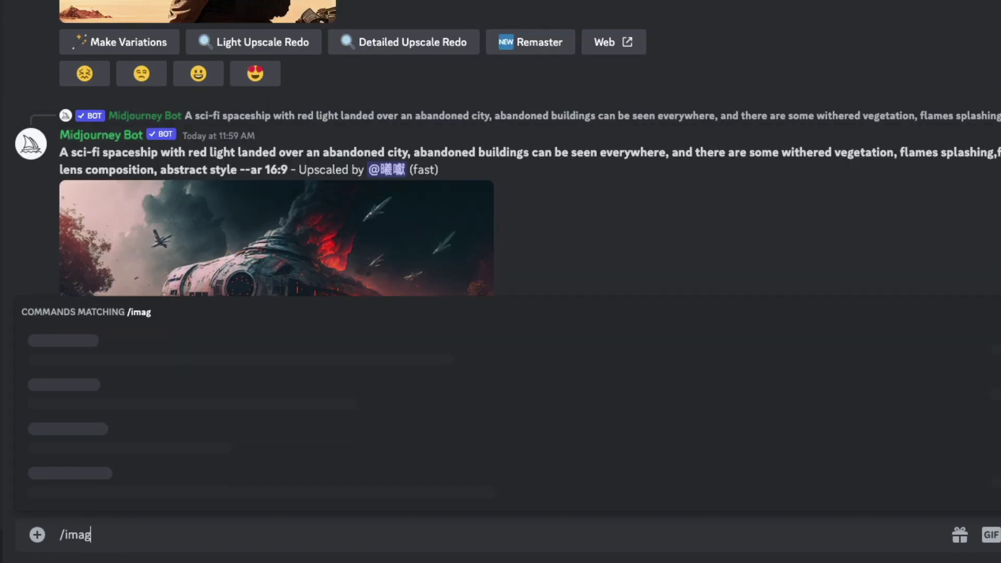
pyautogui.press('Tab')
pyautogui.write('a be')
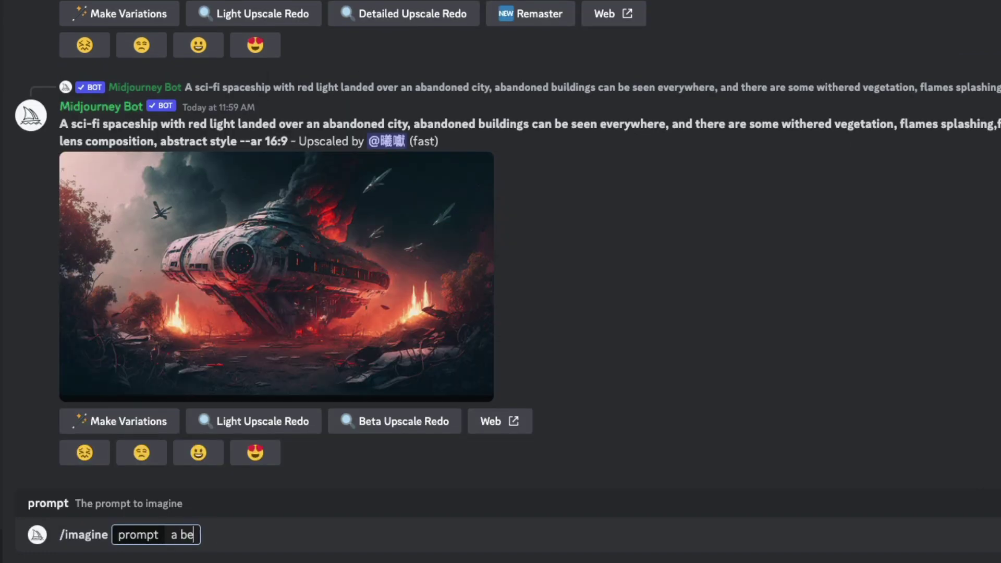
pyautogui.write('autiful japense')
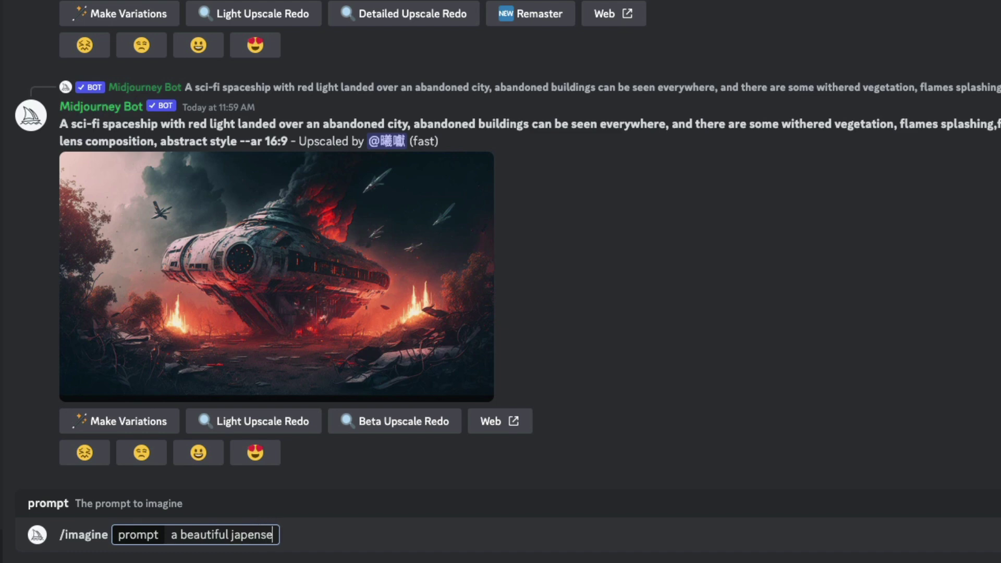
pyautogui.write(' sushi w')
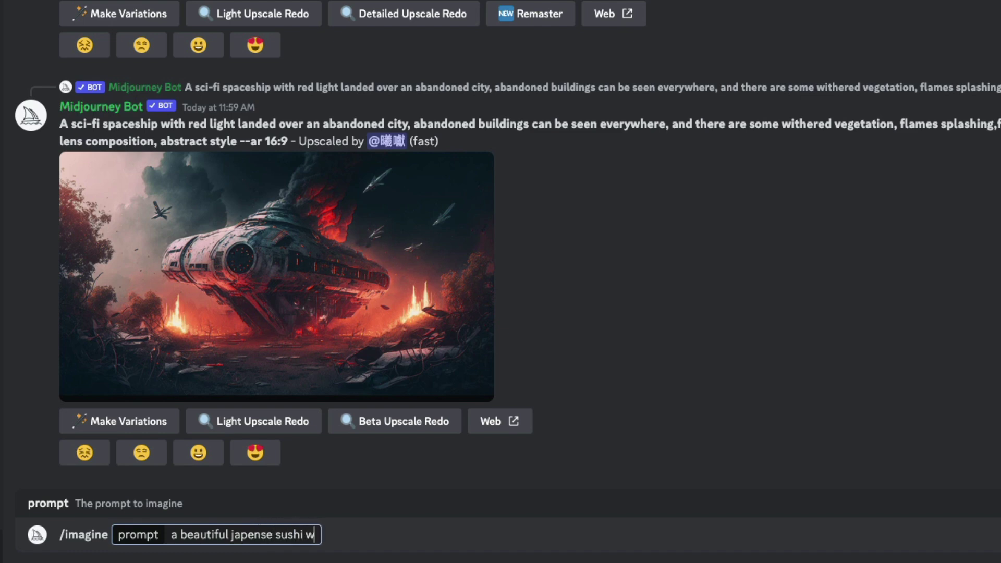
pyautogui.write('ith diet co')
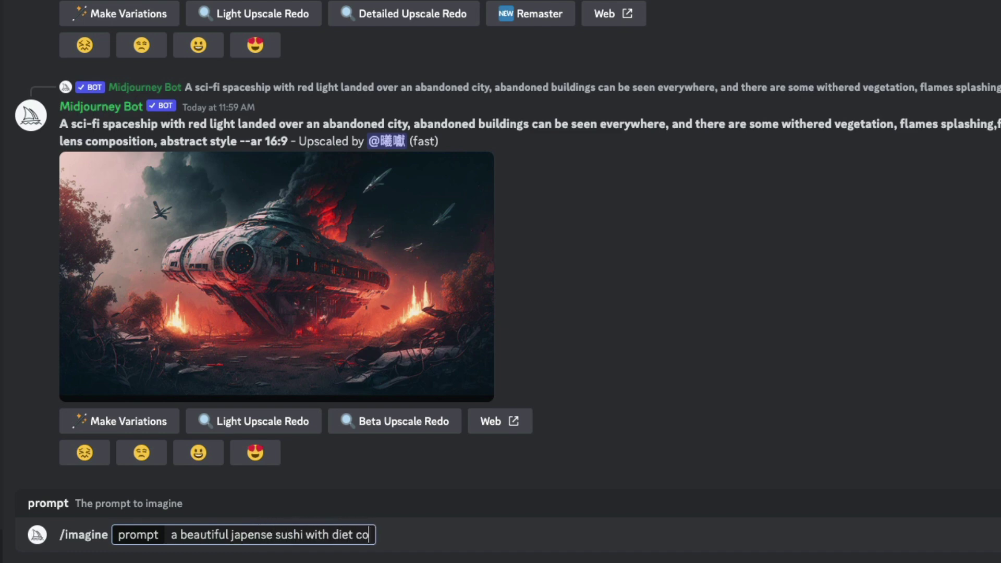
pyautogui.write('ke near it --v')
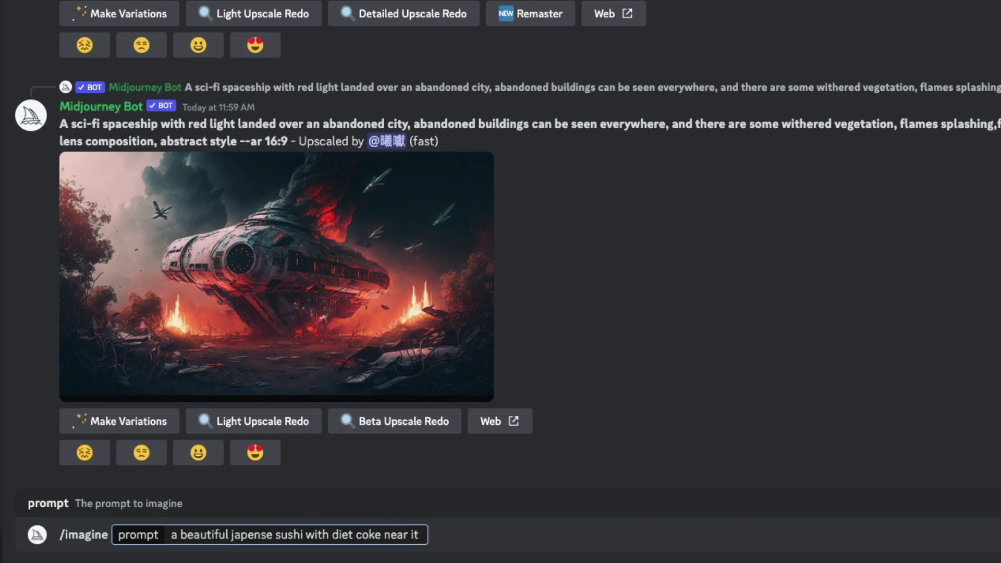
pyautogui.write(' 5')
pyautogui.press('Return')
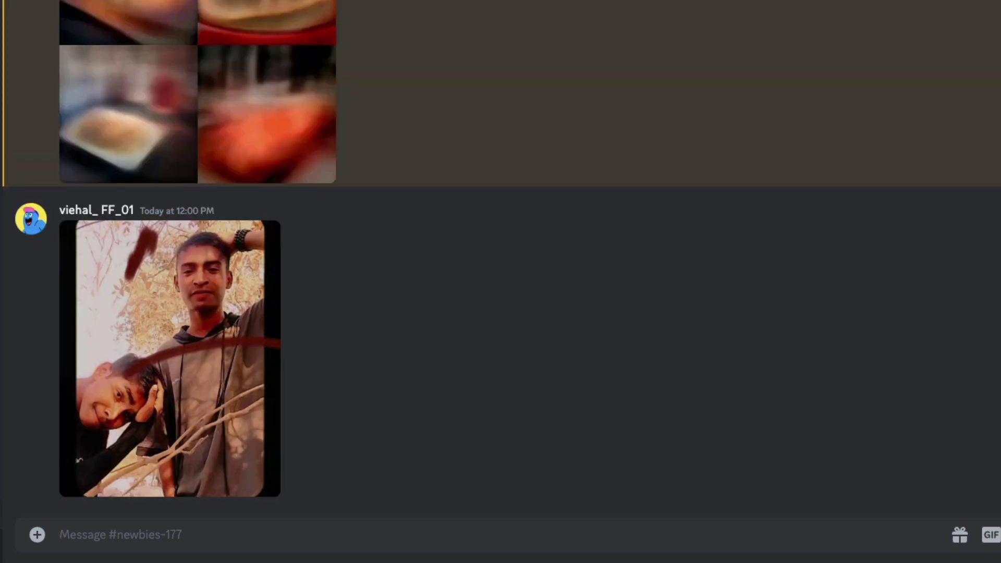
# - Run /imagine with "a beautiful japense sushi with diet coke near it", leaving out the --v 5 flag
pyautogui.scroll(2, 333, 136)
pyautogui.scroll(2, 324, 99)
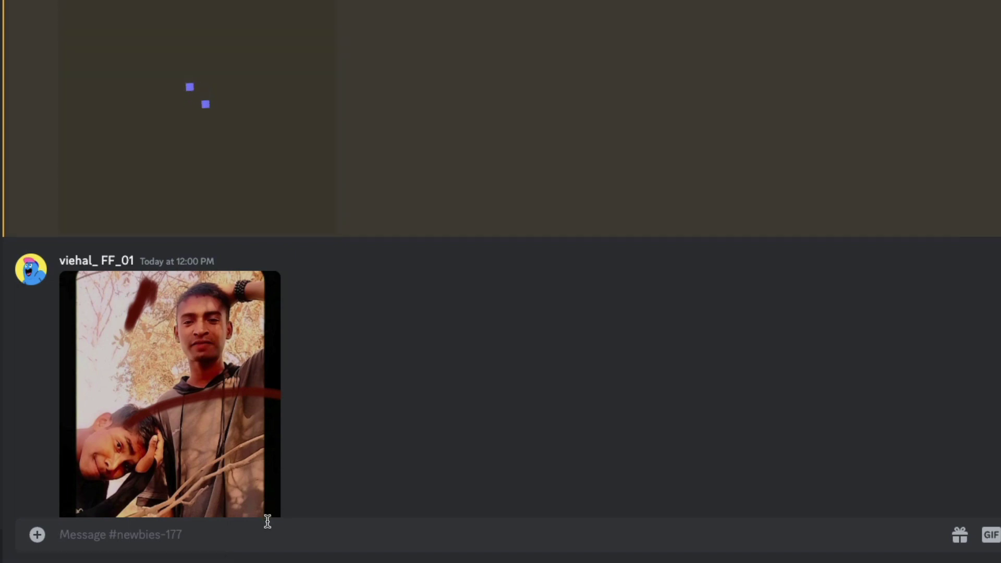
pyautogui.write('/img')
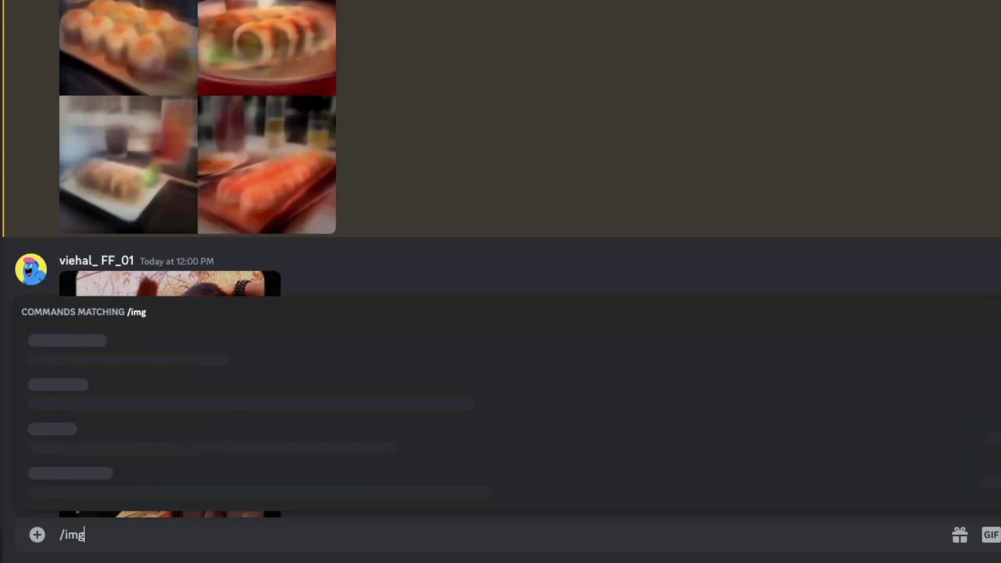
pyautogui.press('BackSpace')
pyautogui.write('agin')
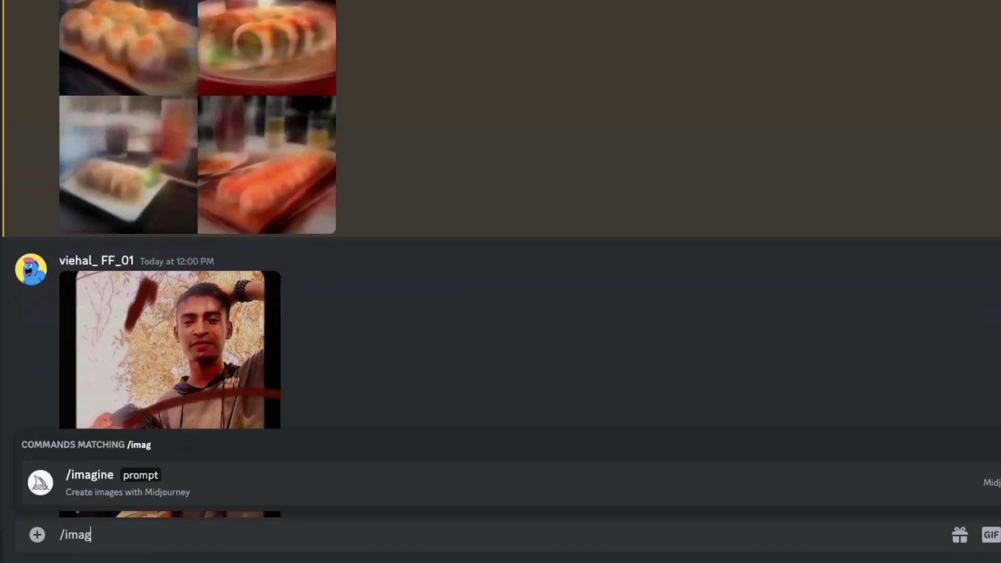
pyautogui.press('Tab')
pyautogui.write('a beautiful japense sushi with diet coke near it')
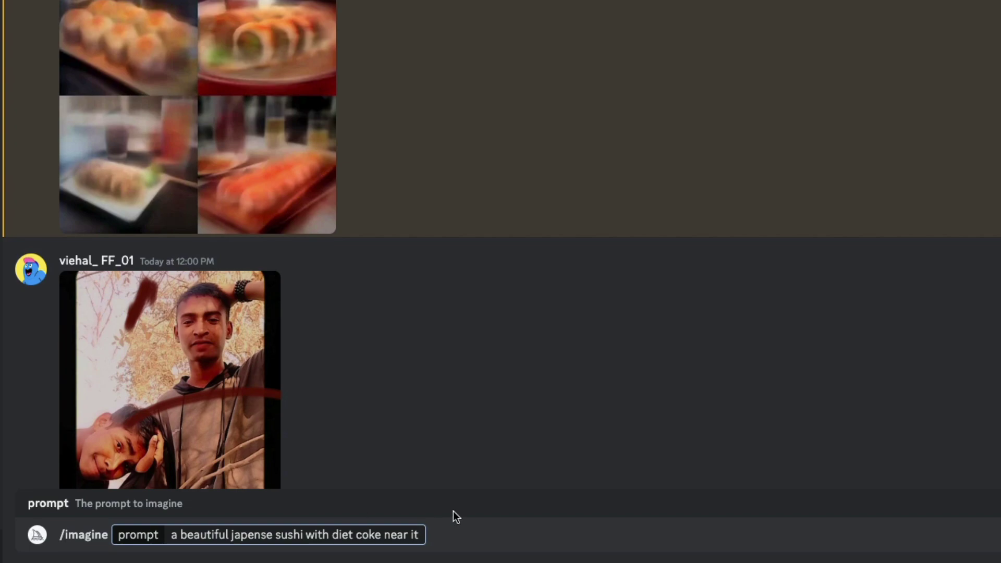
pyautogui.press('Return')
# - Check the progress of both sushi generations in the channel, with and without the --v 5 flag
pyautogui.scroll(15, 462, 204)
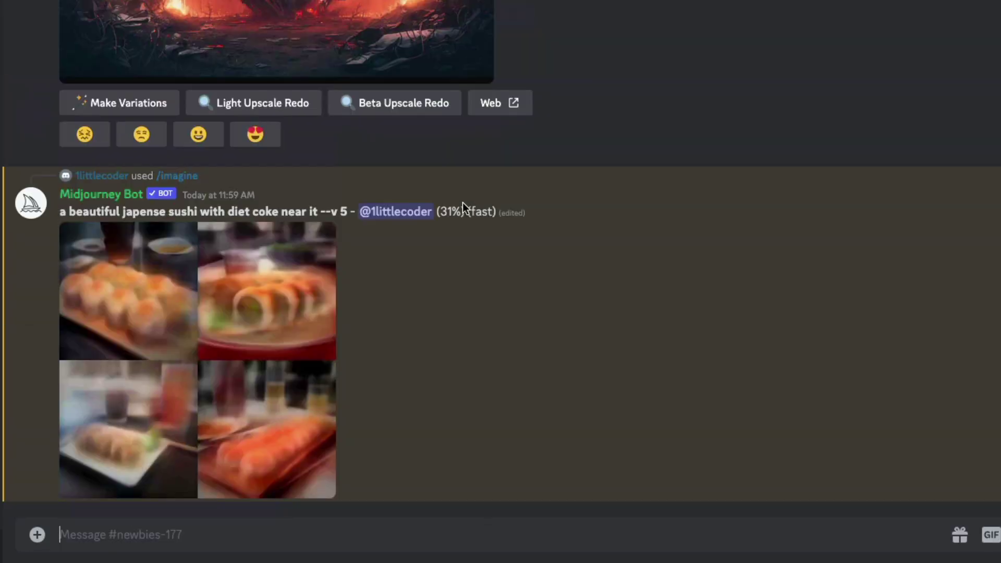
pyautogui.scroll(-8, 462, 207)
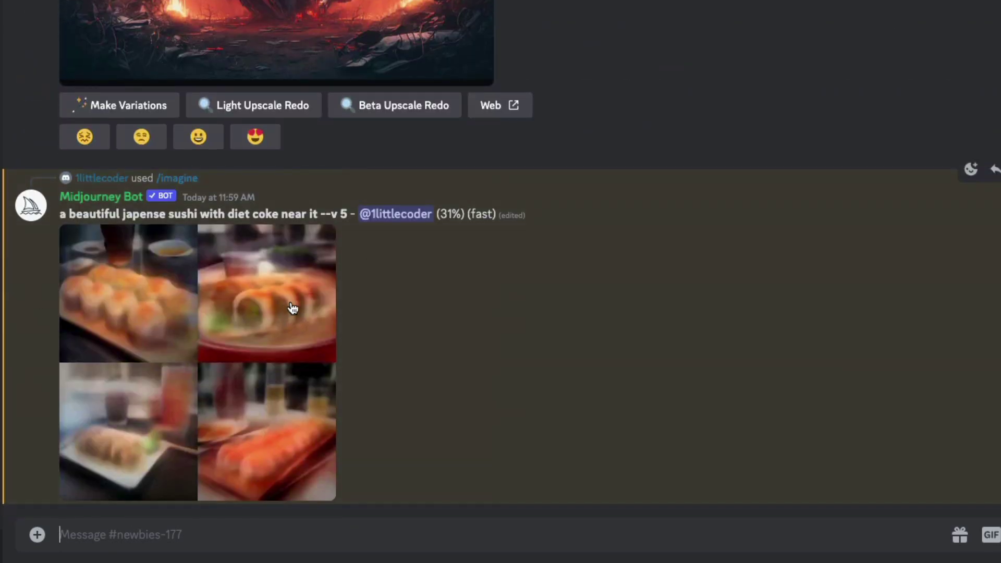
pyautogui.scroll(-8, 355, 317)
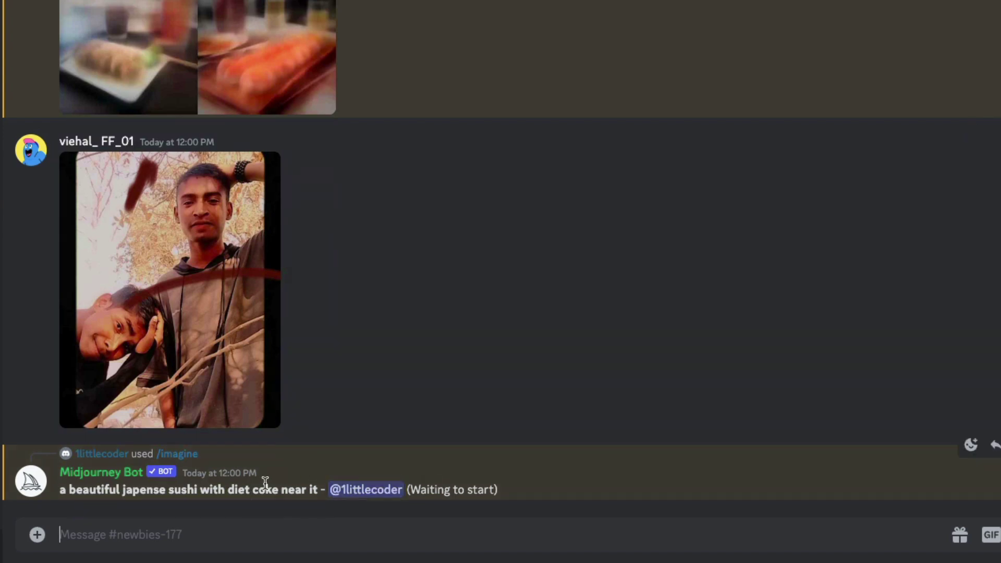
pyautogui.scroll(6, 204, 371)
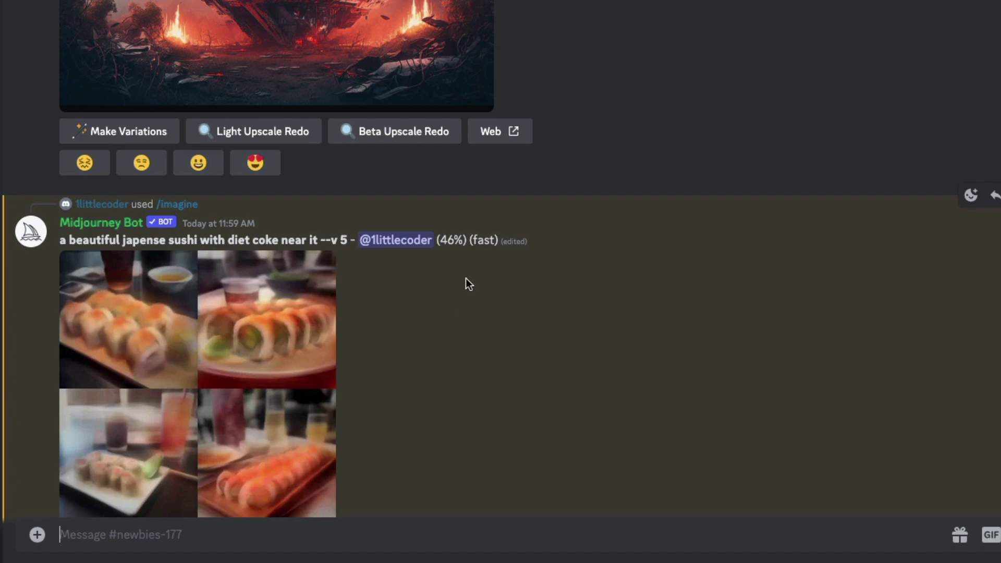
pyautogui.moveTo(318, 240); pyautogui.dragTo(351, 240)
pyautogui.click(347, 241)
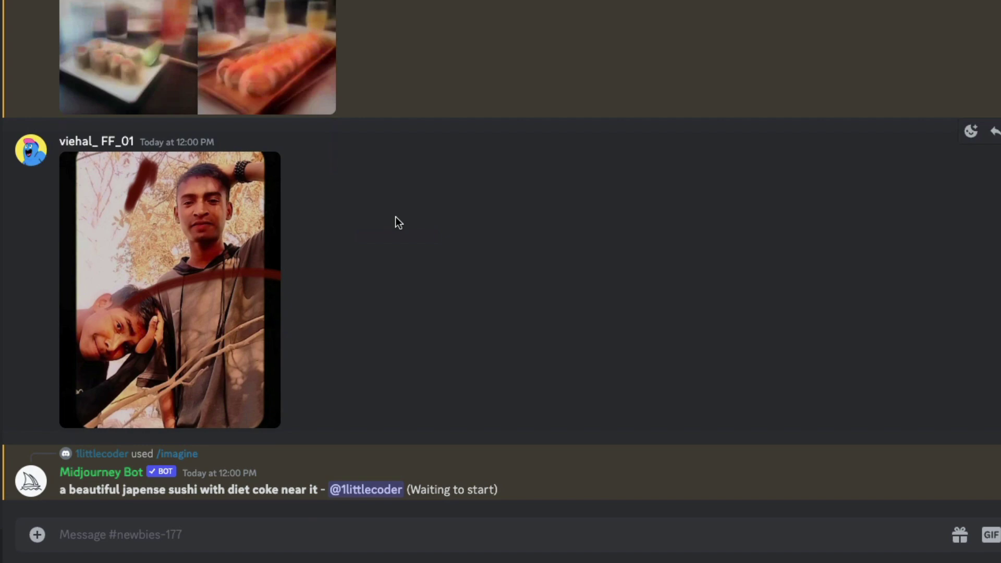
# - Find the finished sushi grid generated without the --v 5 flag, enlarge it, and open the image in a new tab
pyautogui.scroll(5, 359, 195)
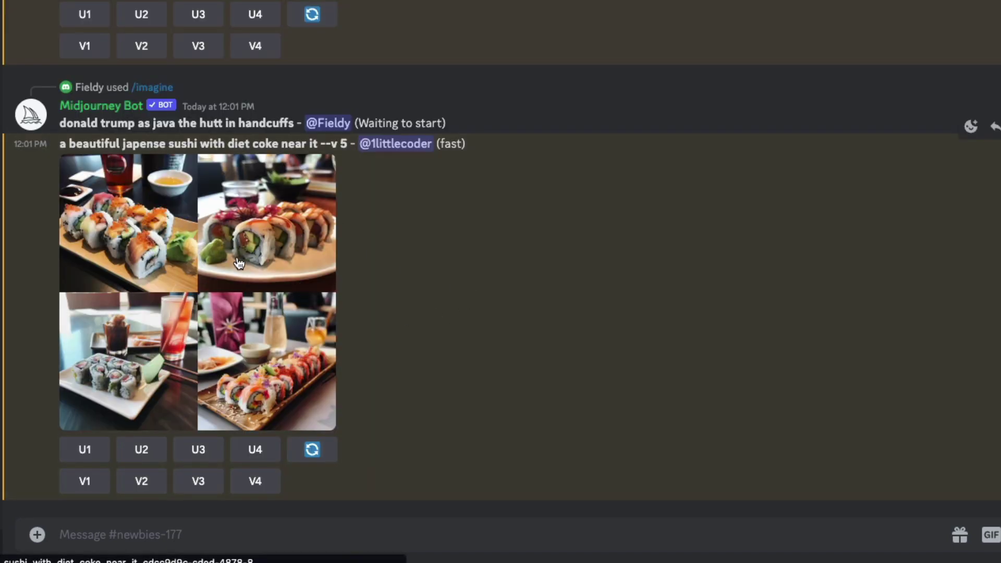
pyautogui.scroll(5, 241, 263)
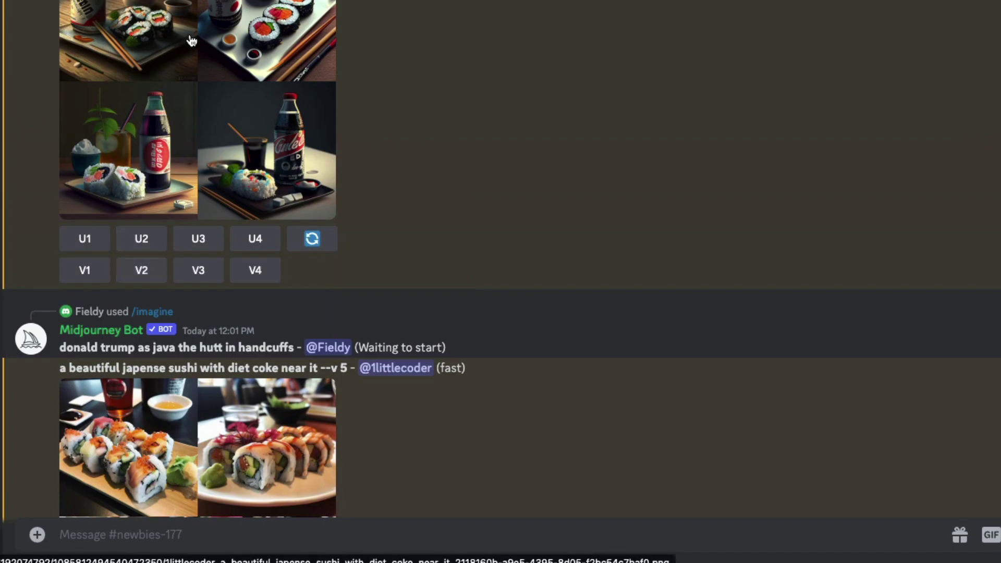
pyautogui.rightClick(191, 40)
pyautogui.click(550, 85)
pyautogui.rightClick(146, 117)
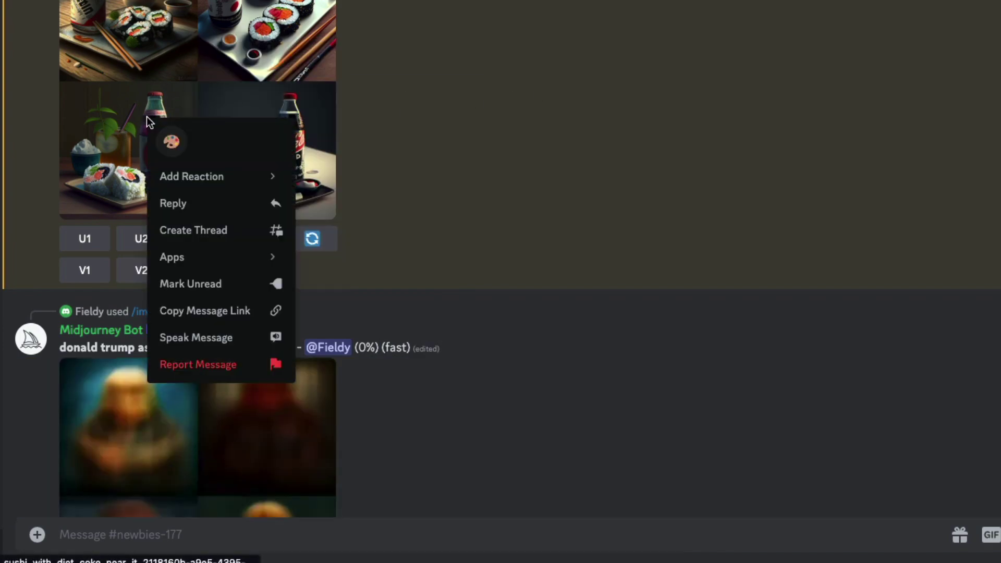
pyautogui.click(189, 43)
pyautogui.click(184, 64)
pyautogui.rightClick(417, 95)
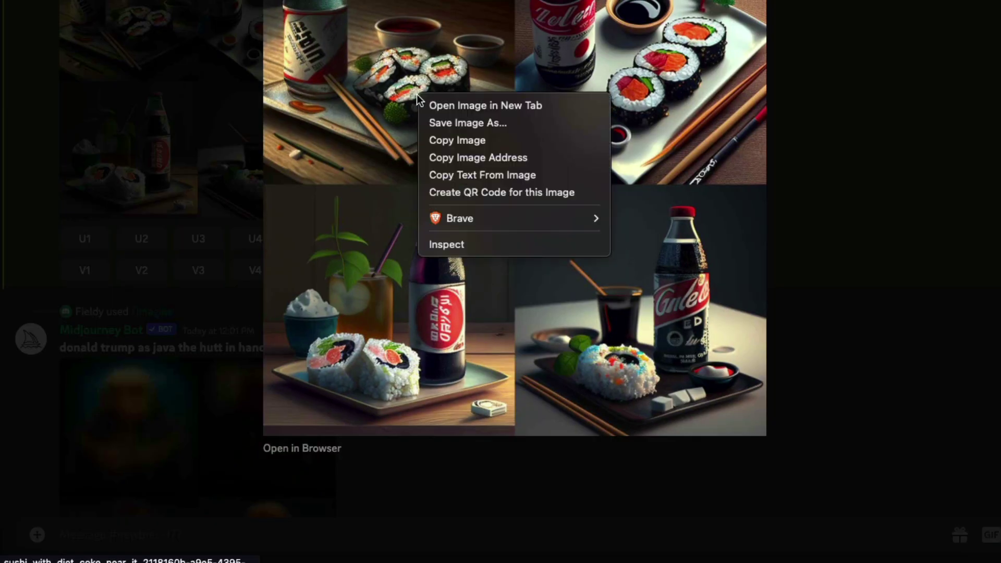
pyautogui.click(438, 102)
pyautogui.click(822, 208)
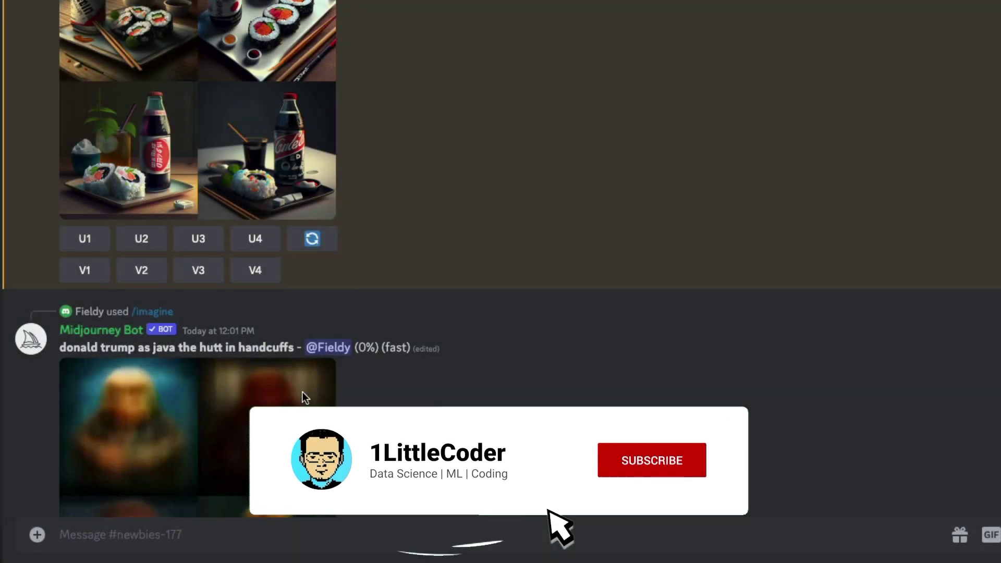
# - Enlarge the finished --v 5 sushi grid, open it in a new tab for comparison, and close the enlarged view
pyautogui.scroll(-6, 230, 382)
pyautogui.click(177, 323)
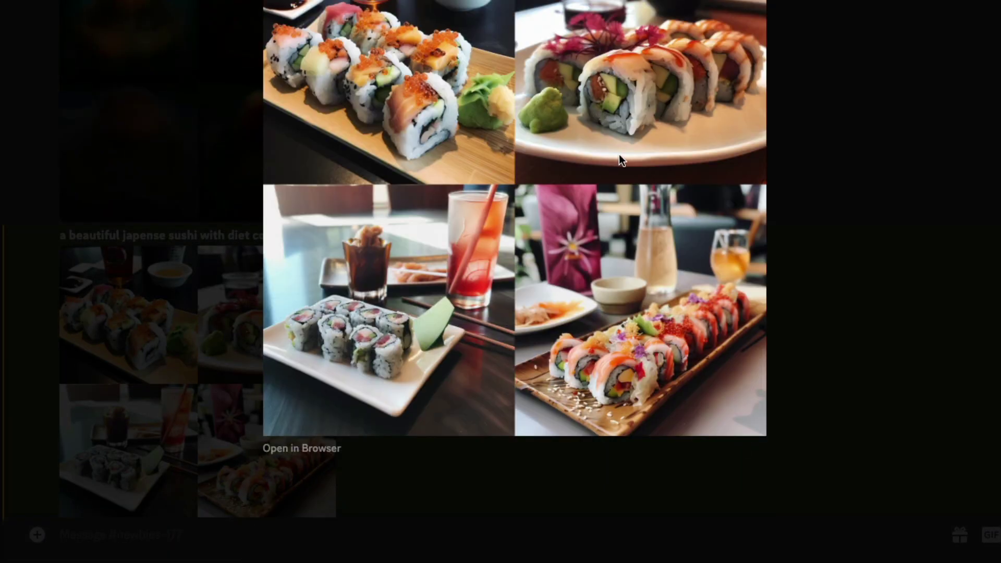
pyautogui.rightClick(519, 179)
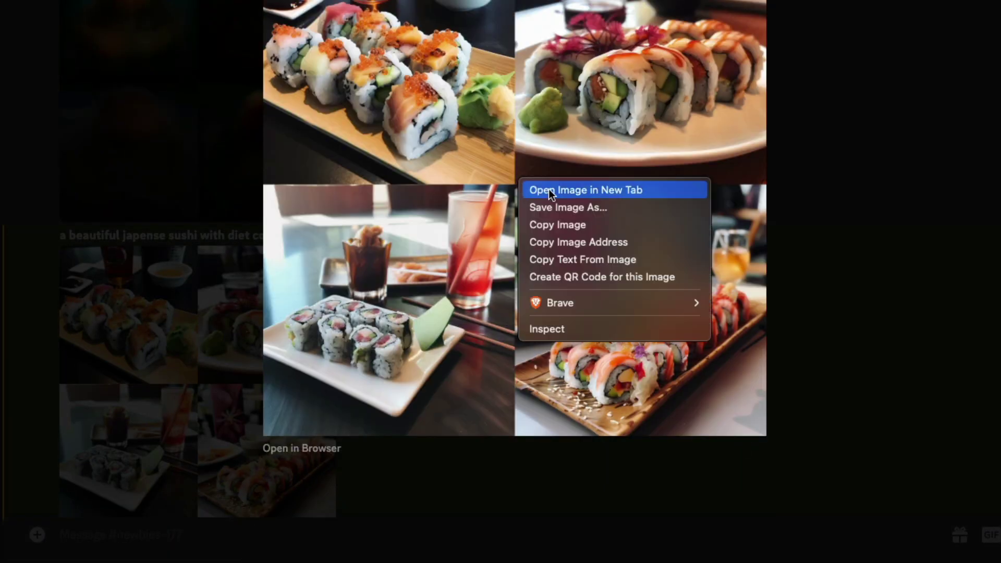
pyautogui.click(549, 190)
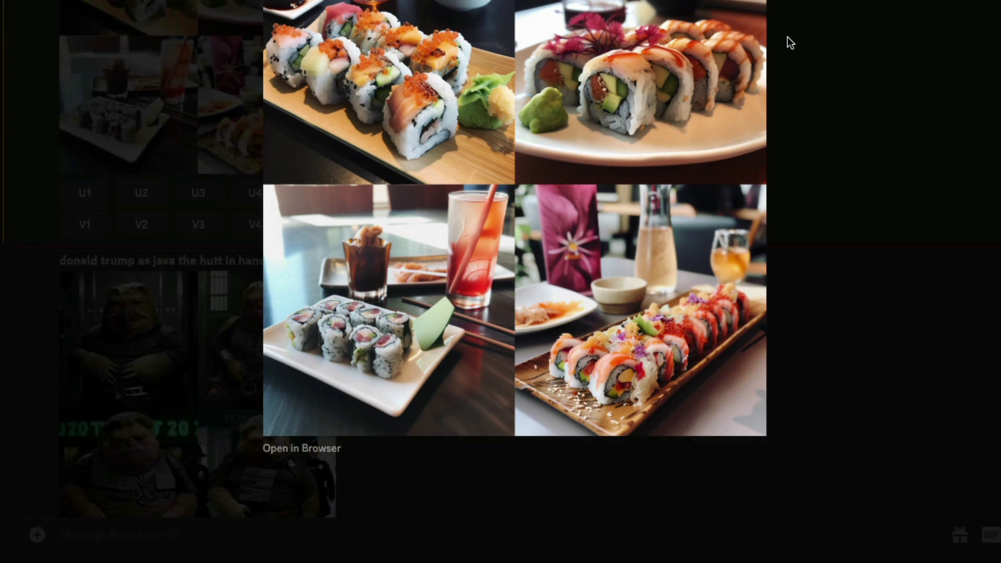
pyautogui.click(847, 53)
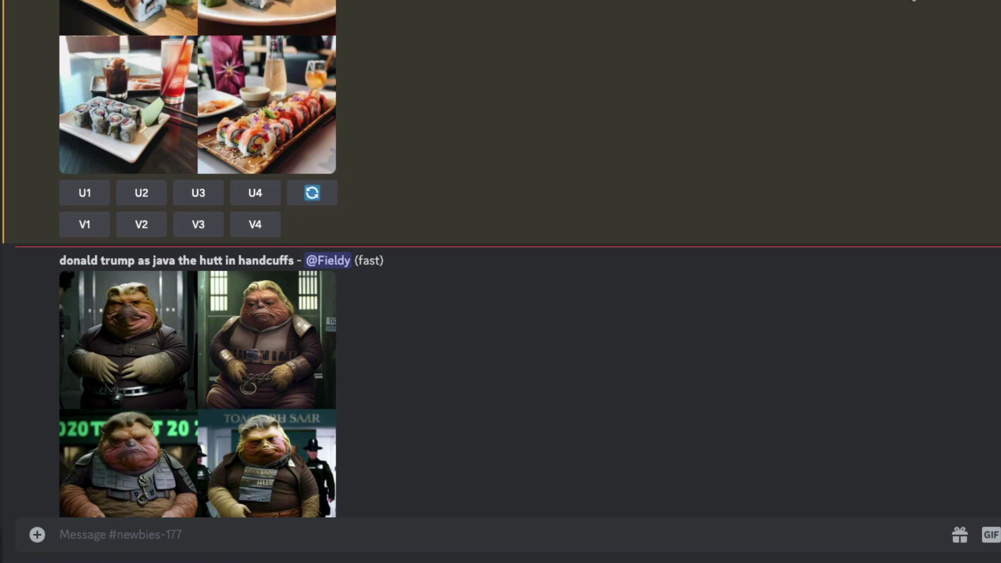